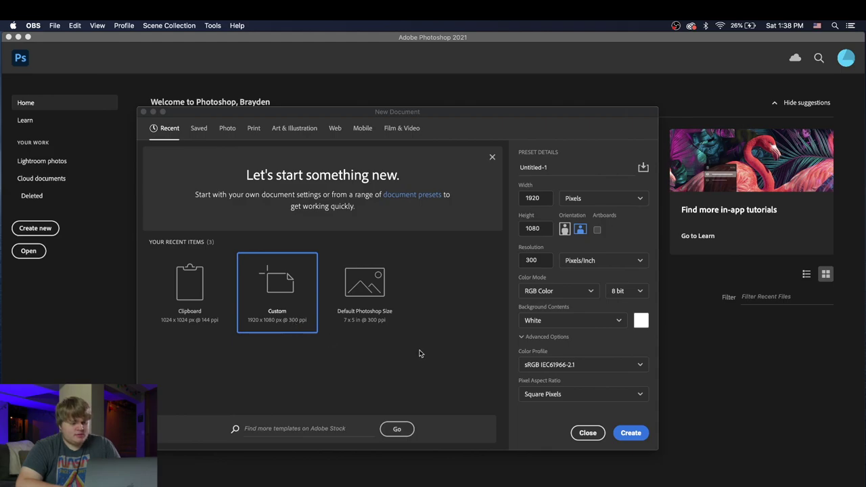
# Step: Create the blank white 1920 × 1080 px Untitled-1 document
pyautogui.click(630, 438)
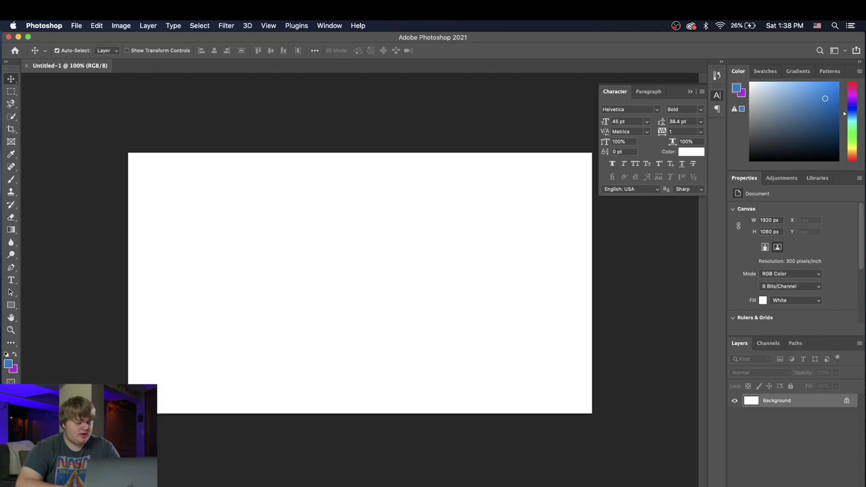
pyautogui.click(779, 474)
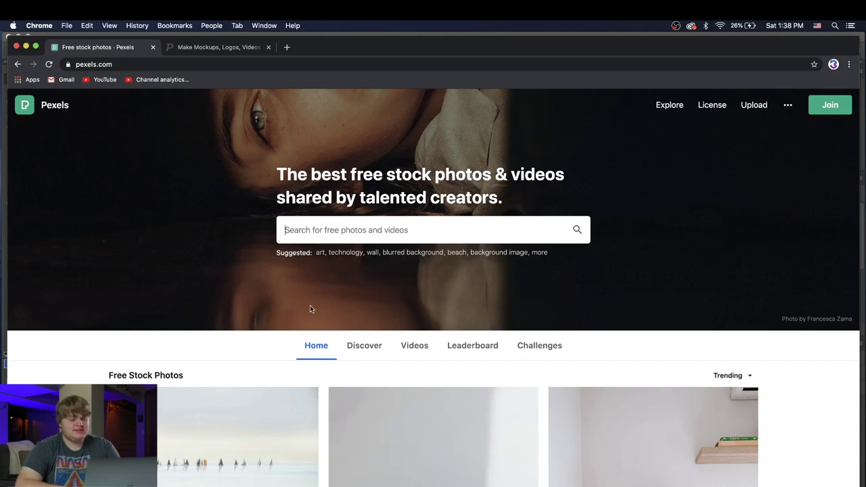
# Step: Search Pexels for 'background' and scroll through the results
pyautogui.click(314, 240)
pyautogui.write('backgrtou')
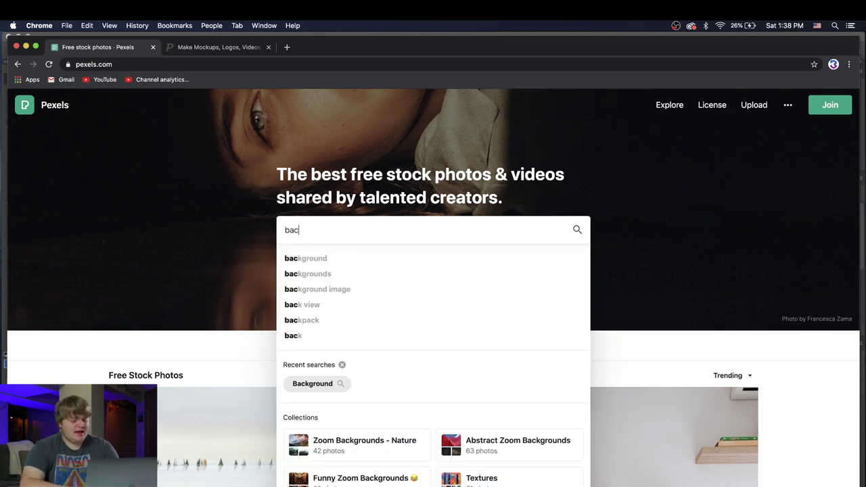
pyautogui.press('BackSpace')
pyautogui.press('BackSpace')
pyautogui.press('BackSpace')
pyautogui.write('ound')
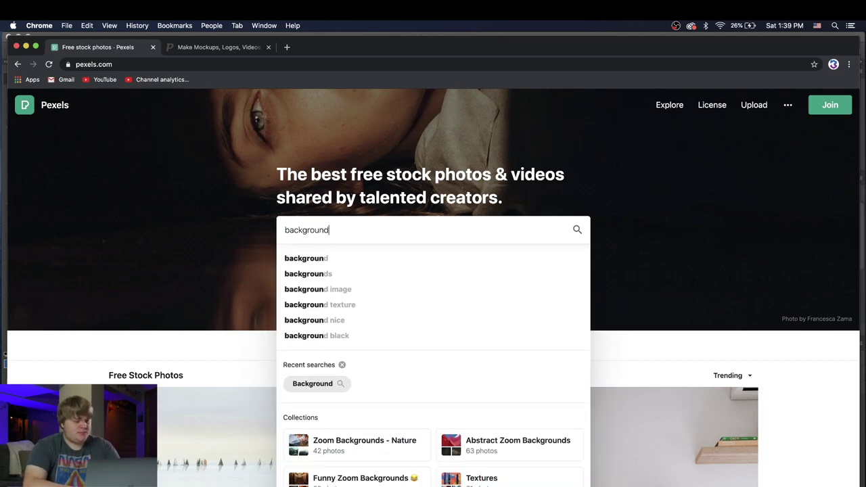
pyautogui.press('Return')
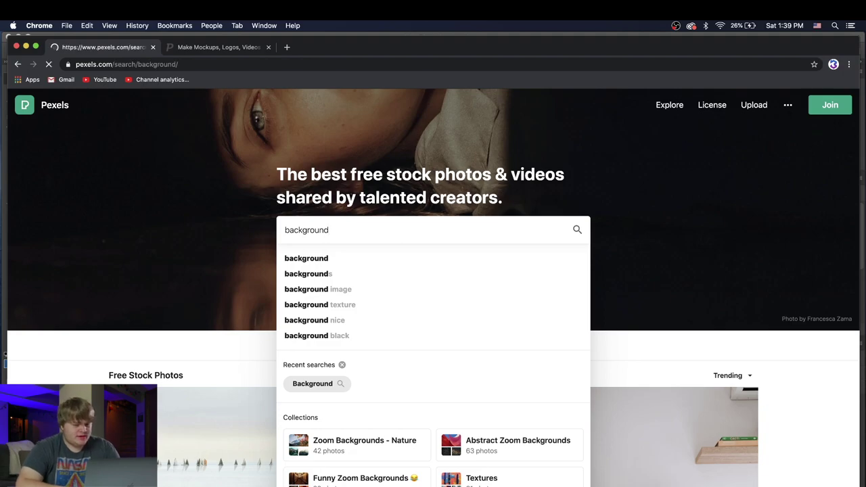
pyautogui.scroll(-3, 481, 325)
pyautogui.scroll(-5, 481, 326)
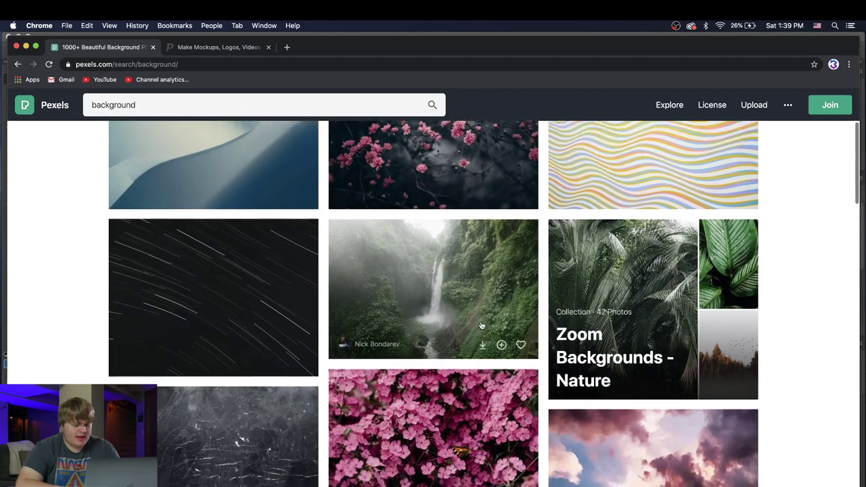
pyautogui.scroll(-5, 481, 326)
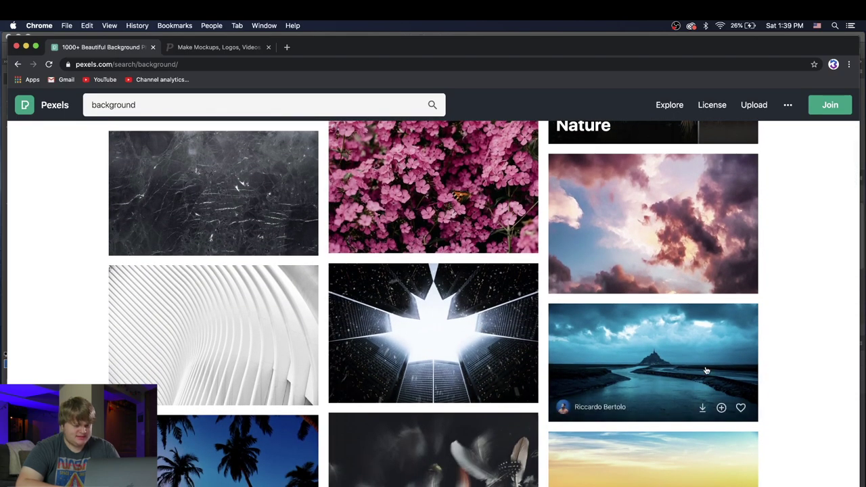
pyautogui.scroll(-1, 705, 370)
# Step: Preview the Mont Saint-Michel river photo, then select the search term for replacing
pyautogui.click(635, 342)
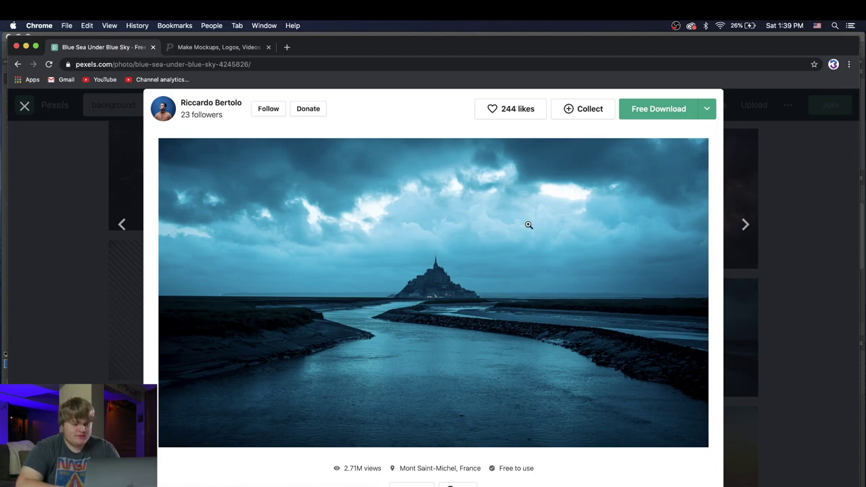
pyautogui.click(789, 228)
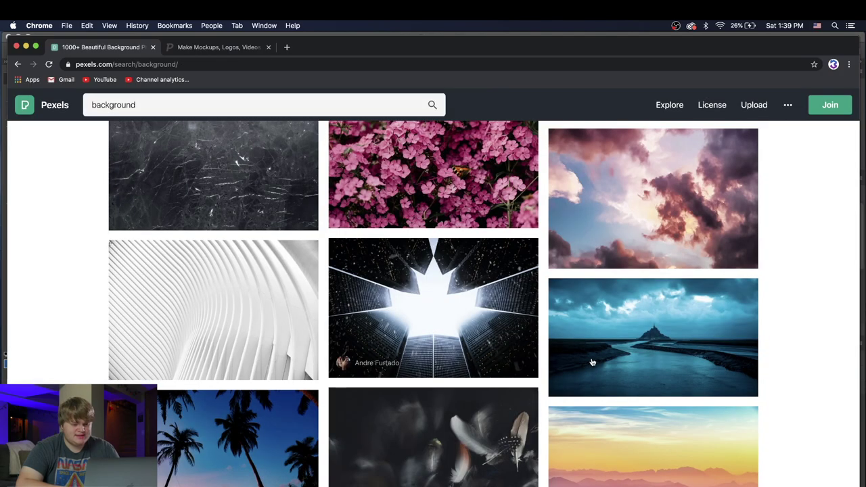
pyautogui.scroll(-1, 574, 354)
pyautogui.scroll(-5, 573, 353)
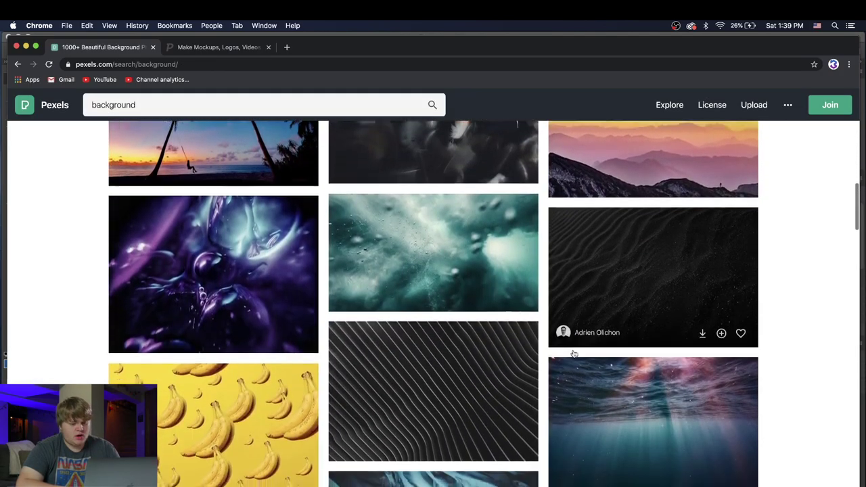
pyautogui.scroll(10, 433, 379)
pyautogui.moveTo(149, 108); pyautogui.dragTo(20, 109)
# Step: Search Pexels for 'paint' and download the Blue Shade Painting photo
pyautogui.write('paint')
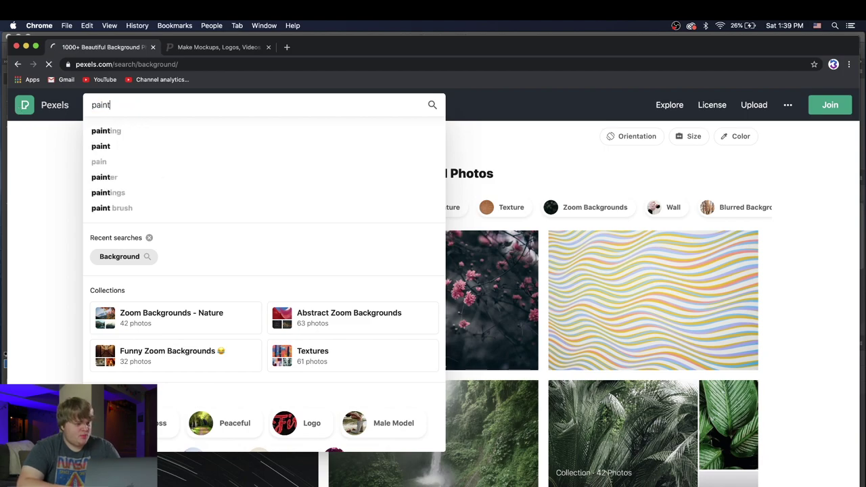
pyautogui.press('Return')
pyautogui.scroll(-5, 237, 203)
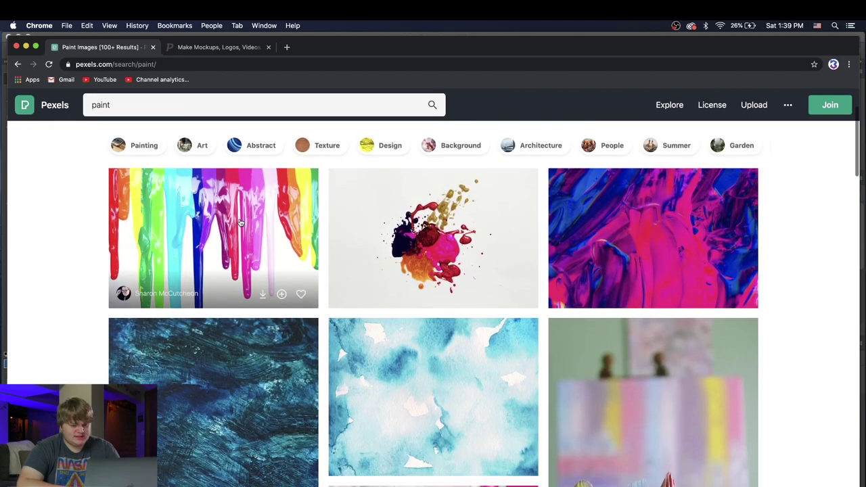
pyautogui.scroll(1, 240, 222)
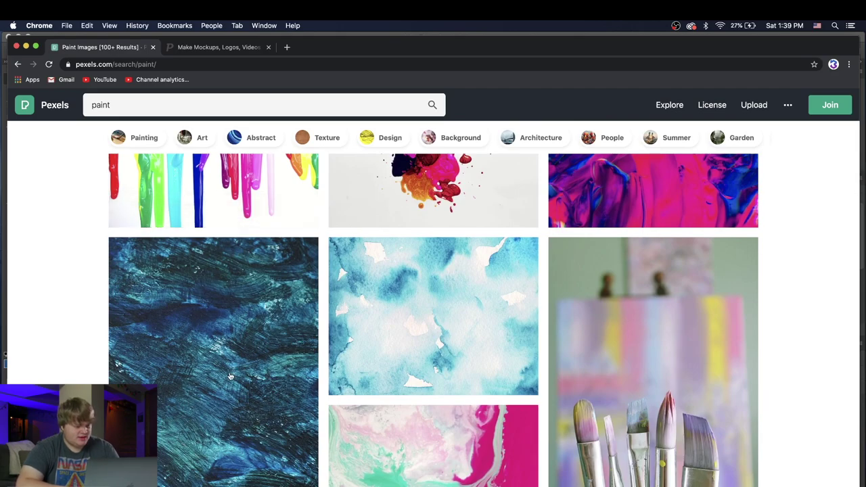
pyautogui.scroll(5, 271, 359)
pyautogui.scroll(-1, 285, 358)
pyautogui.scroll(-4, 284, 284)
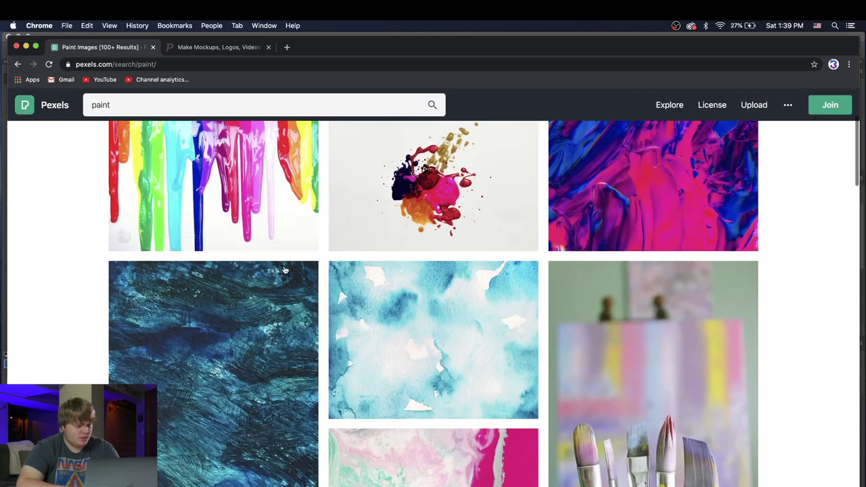
pyautogui.click(285, 270)
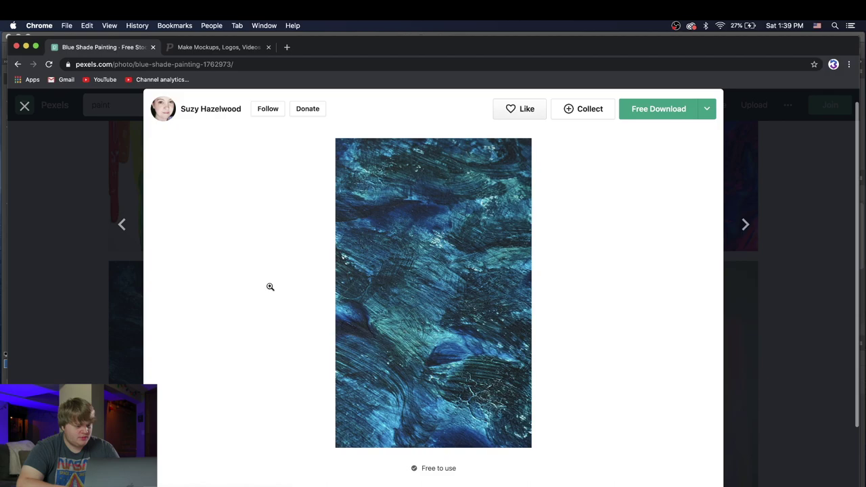
pyautogui.click(668, 108)
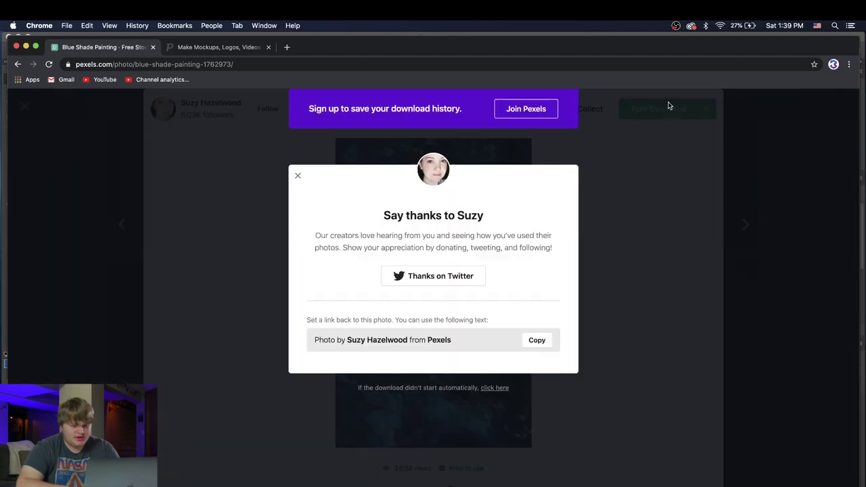
pyautogui.click(298, 178)
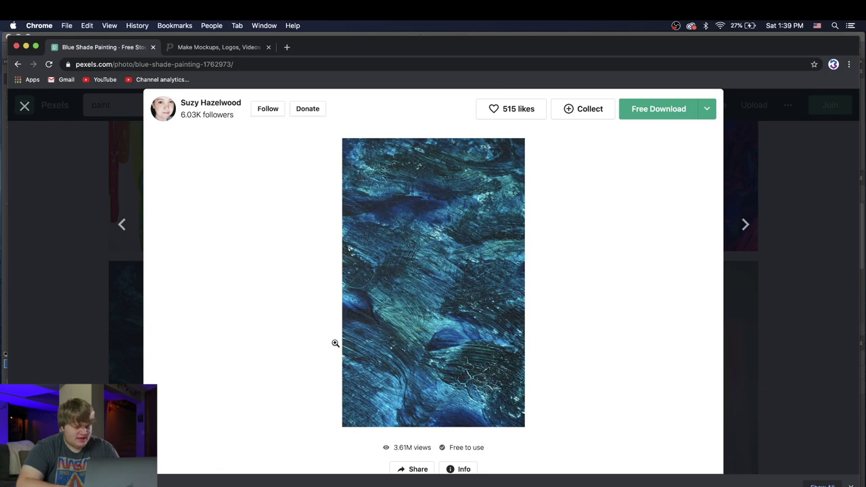
pyautogui.click(733, 180)
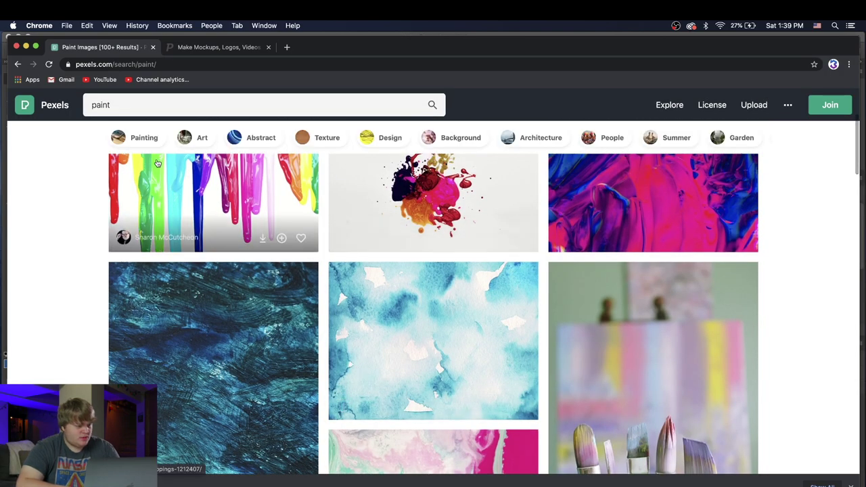
# Step: Search 'background' again and download the Mont Saint-Michel river photo
pyautogui.doubleClick(124, 102)
pyautogui.write('backgr')
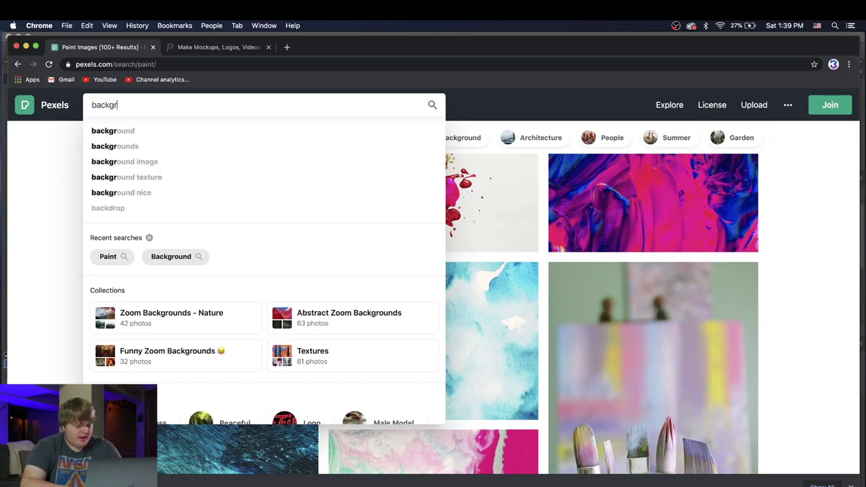
pyautogui.write('ound')
pyautogui.press('Return')
pyautogui.scroll(-1, 605, 318)
pyautogui.scroll(-10, 604, 318)
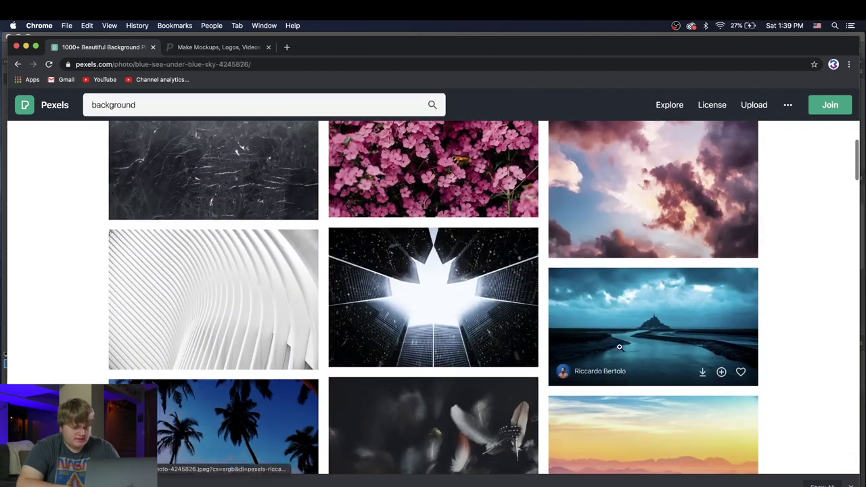
pyautogui.click(605, 317)
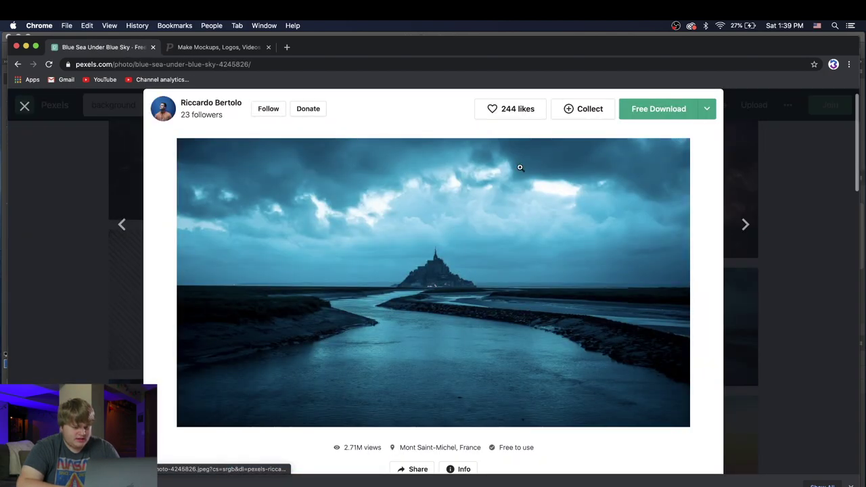
pyautogui.click(657, 108)
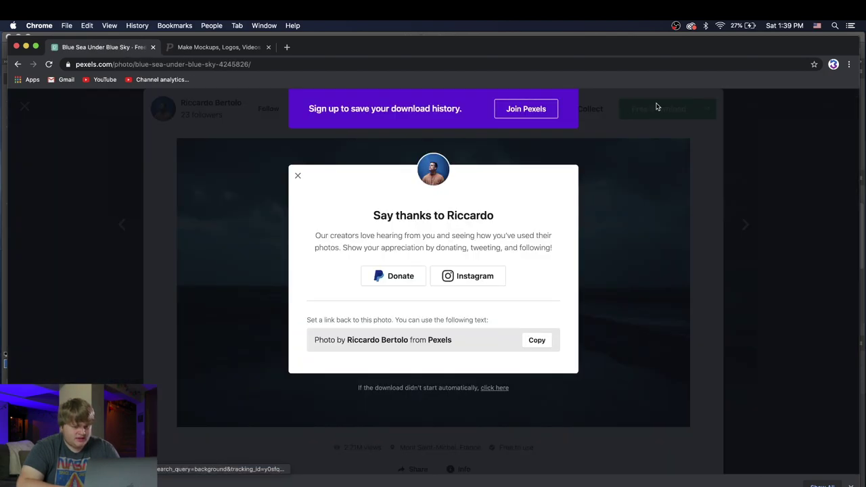
pyautogui.click(298, 176)
pyautogui.click(832, 327)
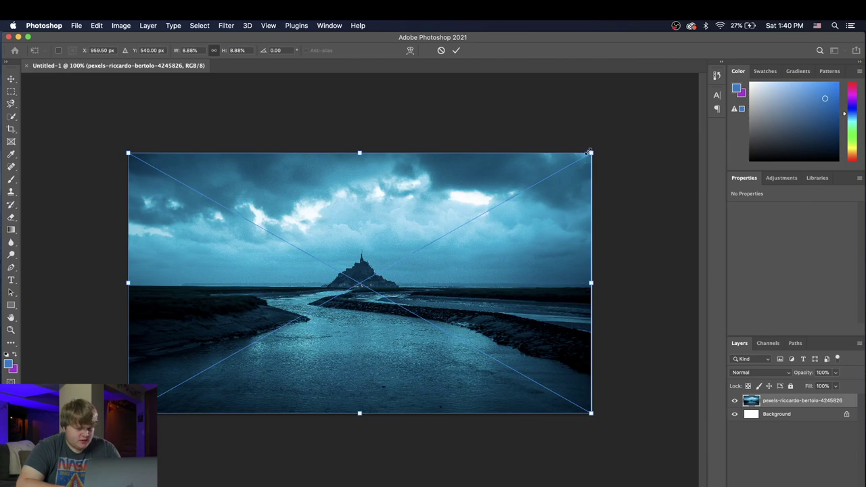
# Step: Scale and position the Mont Saint-Michel photo to fill the canvas, then commit
pyautogui.moveTo(590, 152); pyautogui.dragTo(619, 137)
pyautogui.moveTo(522, 218); pyautogui.dragTo(520, 218)
pyautogui.moveTo(464, 206); pyautogui.dragTo(464, 215)
pyautogui.click(459, 51)
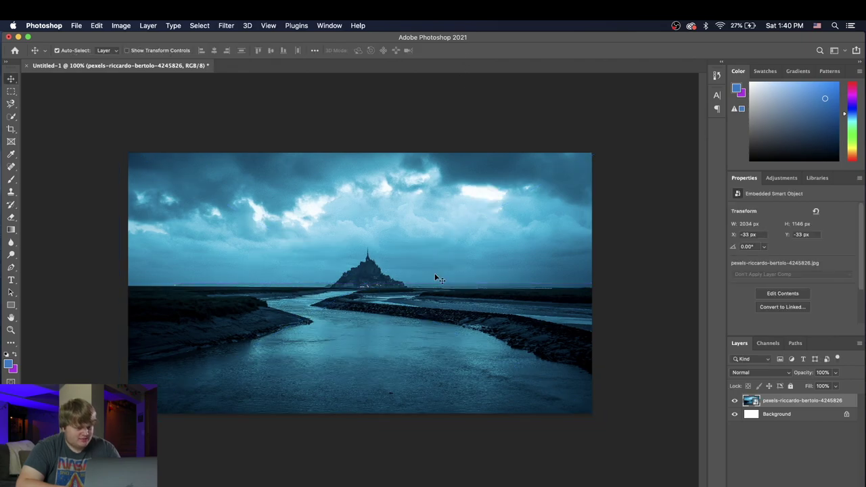
# Step: Place the blue paint texture, scale it over the canvas, commit, and hide it
pyautogui.moveTo(252, 481); pyautogui.dragTo(462, 349)
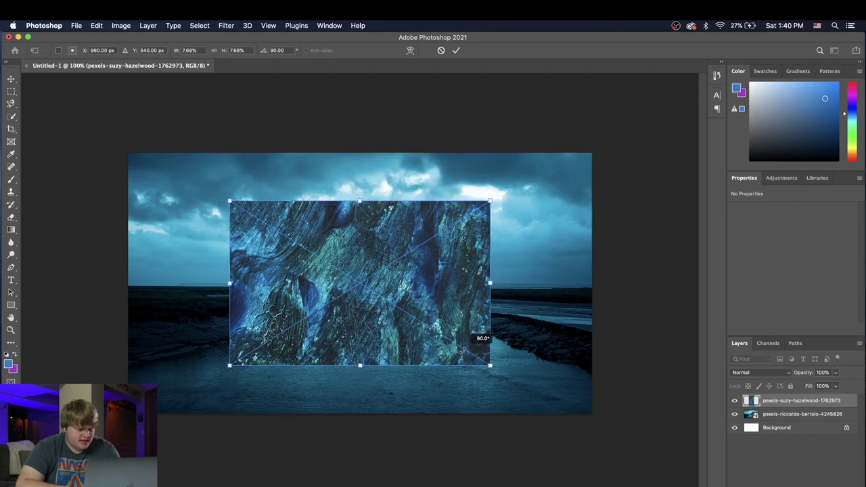
pyautogui.moveTo(487, 196); pyautogui.dragTo(661, 90)
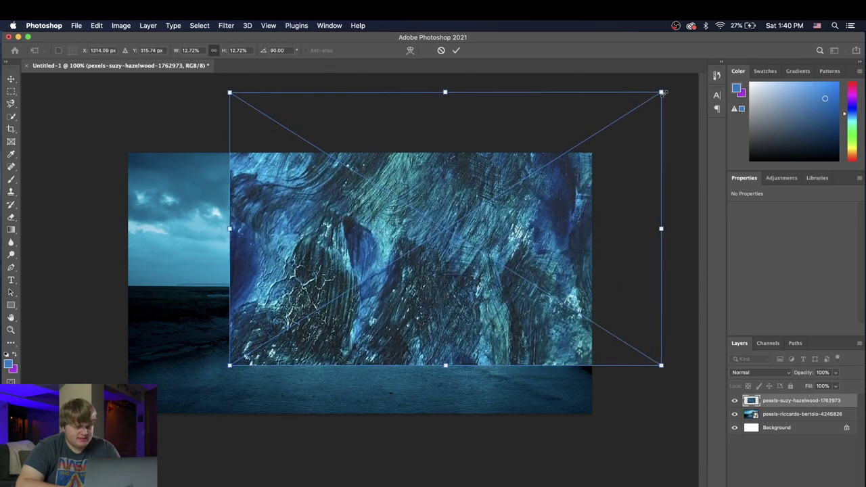
pyautogui.moveTo(521, 210); pyautogui.dragTo(394, 256)
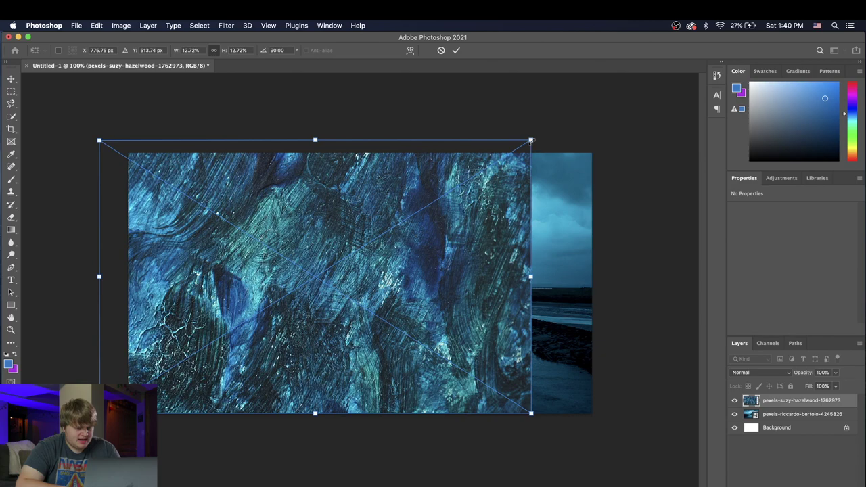
pyautogui.moveTo(531, 141); pyautogui.dragTo(598, 98)
pyautogui.moveTo(524, 215); pyautogui.dragTo(530, 242)
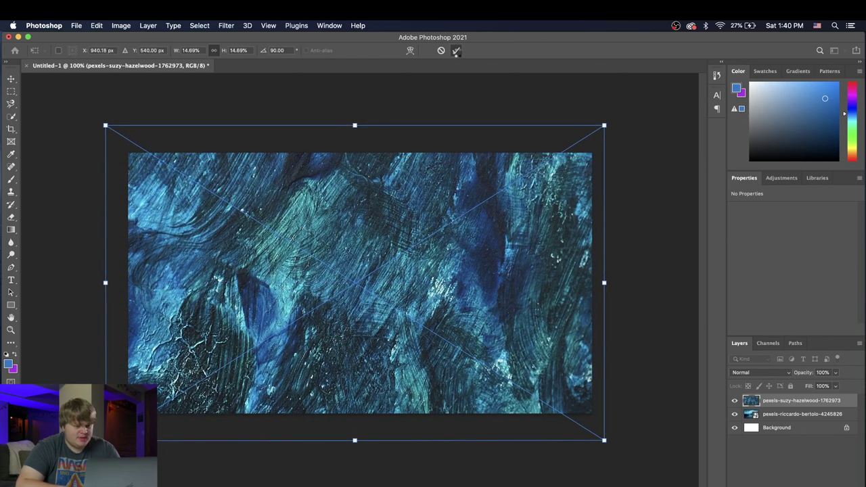
pyautogui.click(456, 50)
pyautogui.click(735, 401)
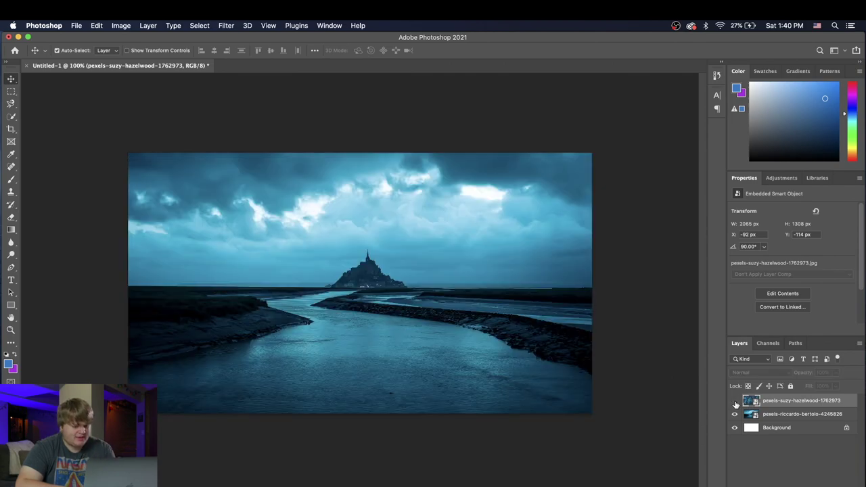
# Step: Show the paint texture layer again and set its blend mode to Hard Light
pyautogui.click(735, 400)
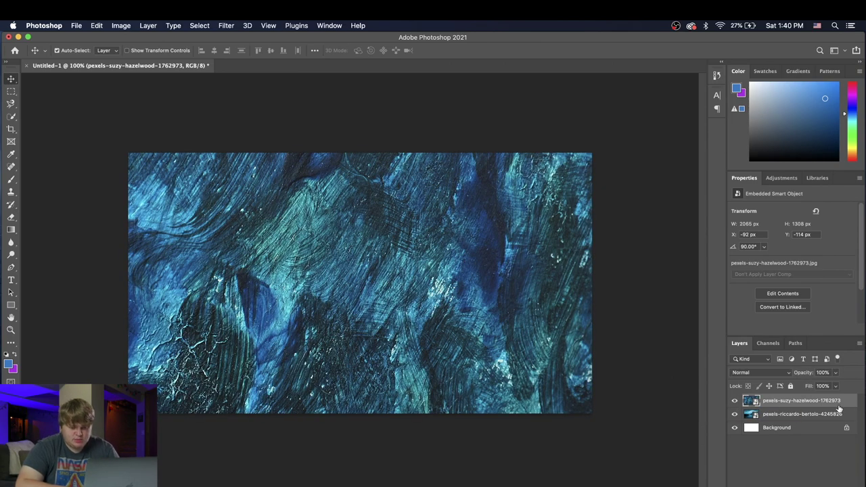
pyautogui.click(752, 373)
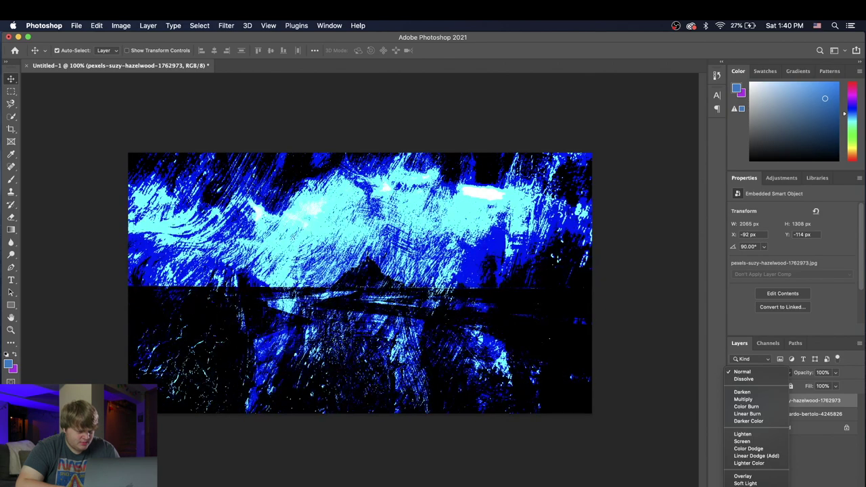
pyautogui.click(745, 483)
pyautogui.click(751, 372)
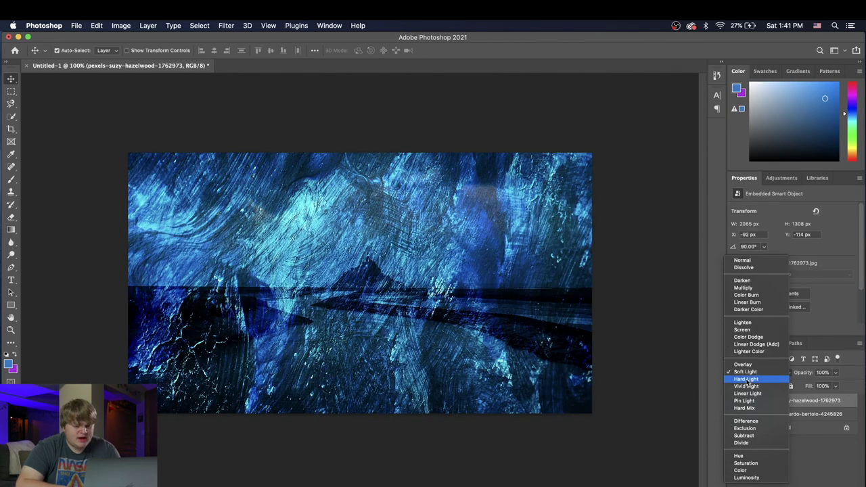
pyautogui.click(746, 380)
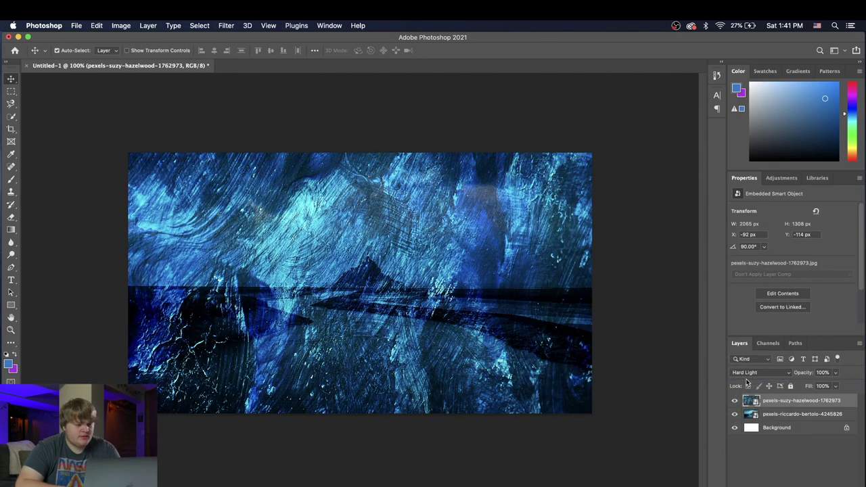
# Step: Lower the paint texture layer's opacity to about 12%
pyautogui.click(835, 372)
pyautogui.moveTo(837, 386); pyautogui.dragTo(805, 386)
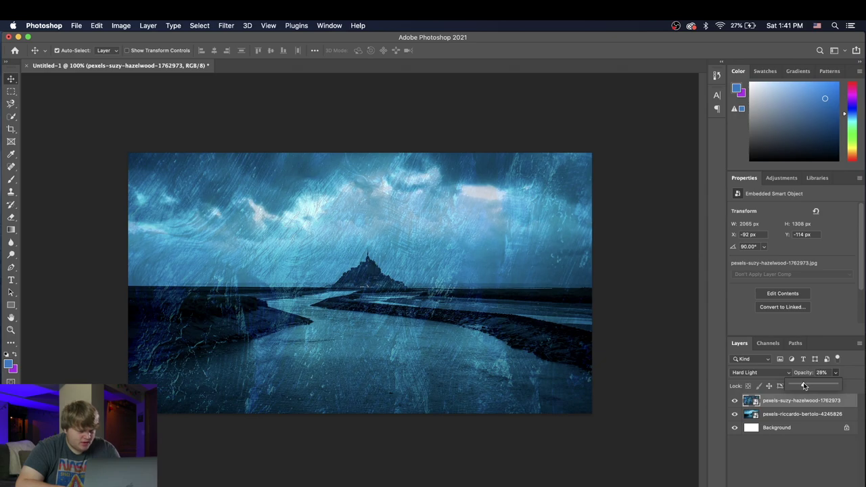
pyautogui.moveTo(803, 386); pyautogui.dragTo(801, 386)
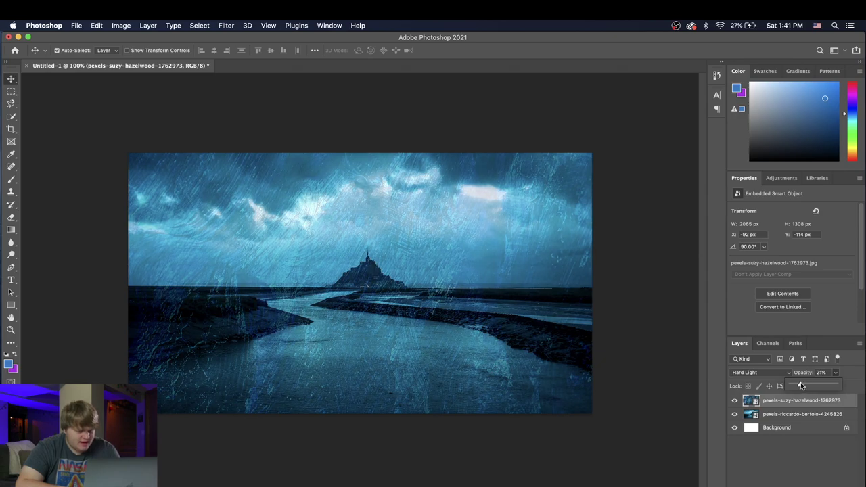
pyautogui.click(805, 430)
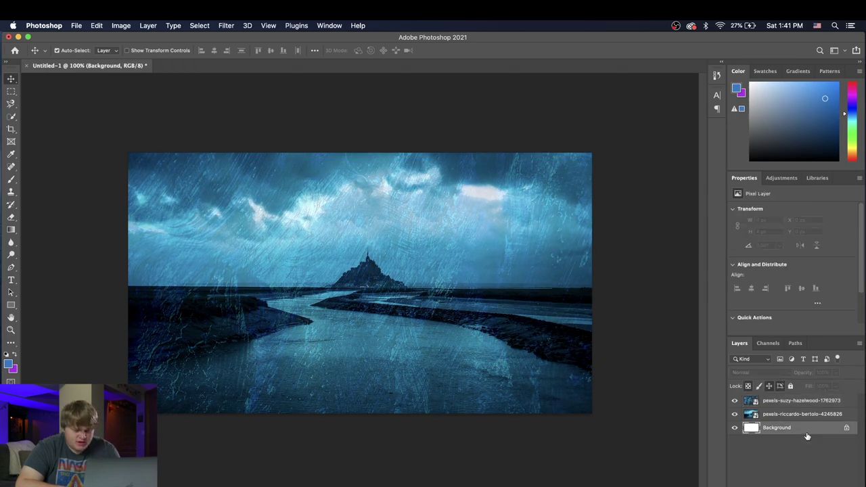
pyautogui.click(846, 405)
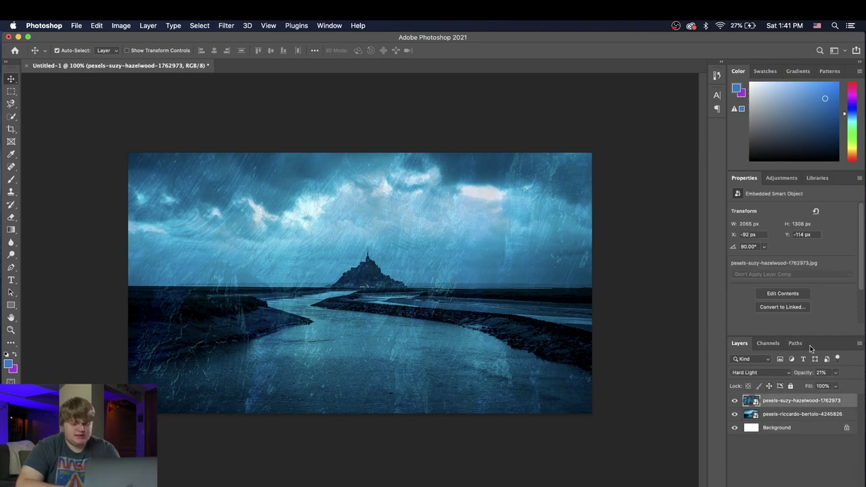
pyautogui.click(837, 374)
pyautogui.moveTo(822, 387); pyautogui.dragTo(819, 388)
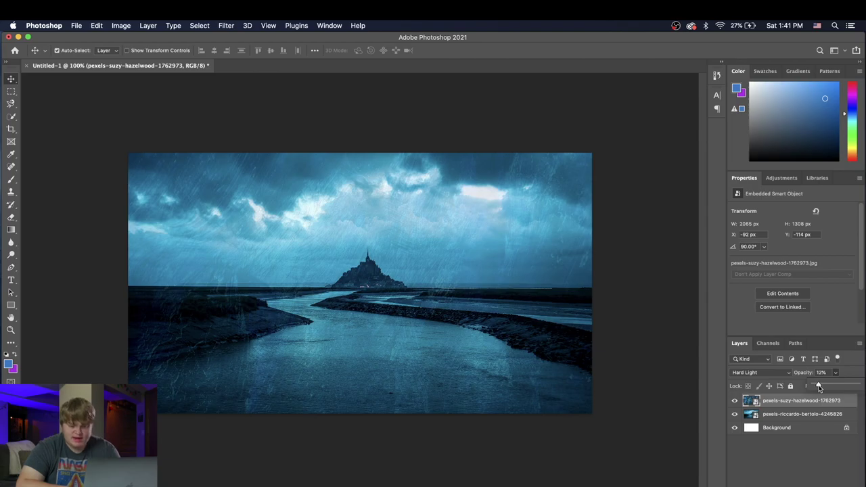
pyautogui.click(805, 438)
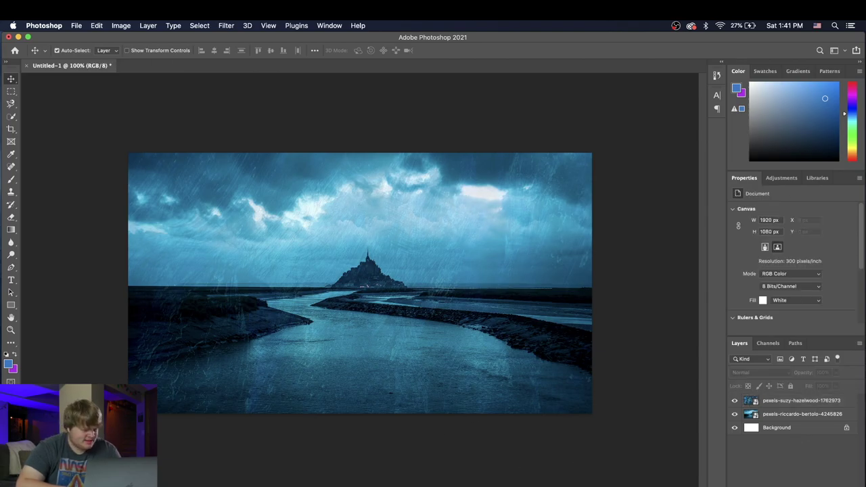
pyautogui.press('super+Tab')
# Step: Download the grey, orange and blue abstract painting and rotate it sideways in Photoshop
pyautogui.scroll(-10, 503, 336)
pyautogui.scroll(1, 502, 337)
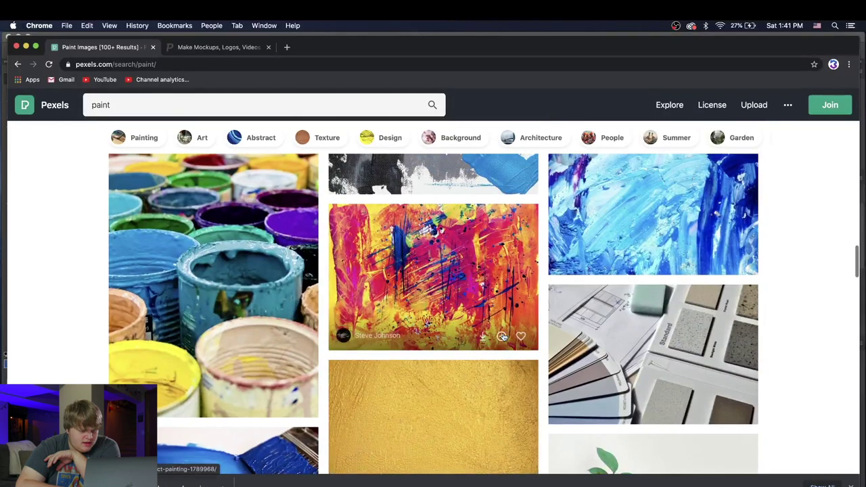
pyautogui.scroll(5, 502, 336)
pyautogui.scroll(-1, 572, 447)
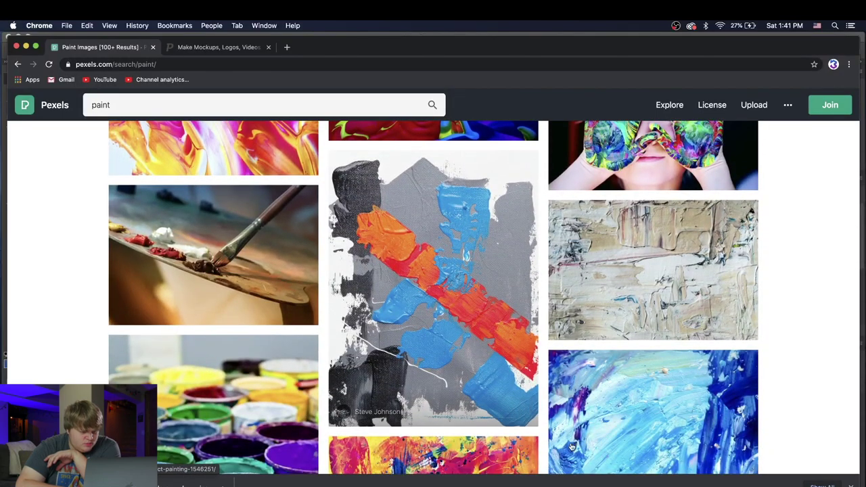
pyautogui.click(454, 319)
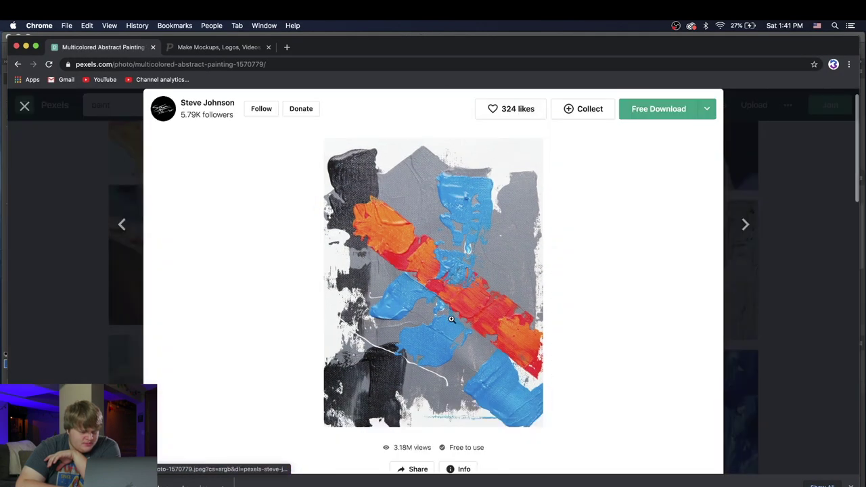
pyautogui.click(689, 115)
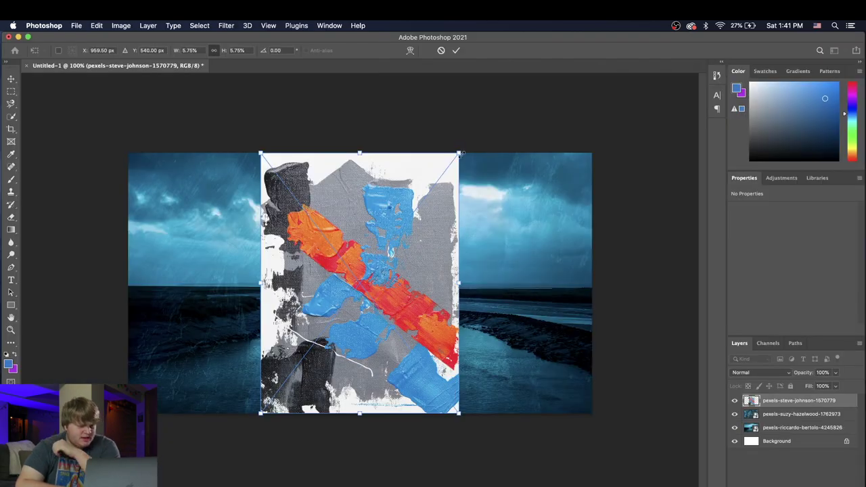
pyautogui.moveTo(467, 142)
pyautogui.mouseDown()
pyautogui.moveTo(591, 351)
pyautogui.moveTo(536, 390)
pyautogui.mouseUp()
# Step: Enlarge and position the rotated abstract paint photo to cover the canvas, then commit
pyautogui.moveTo(491, 182); pyautogui.dragTo(657, 56)
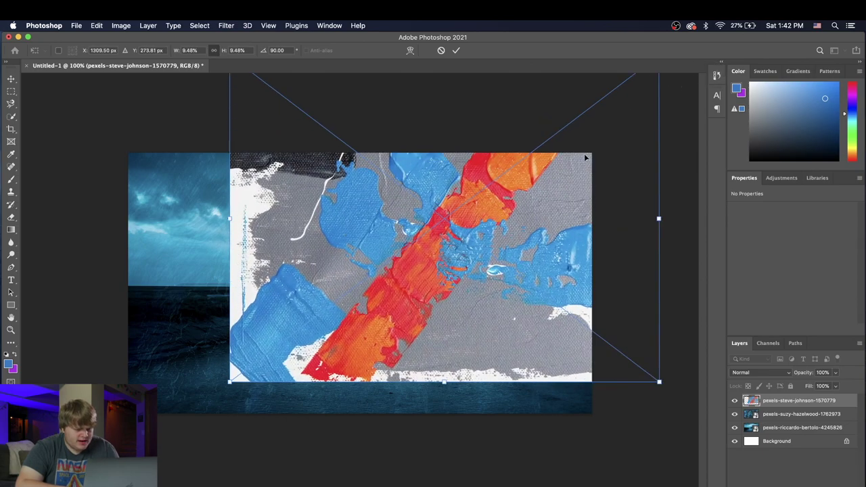
pyautogui.moveTo(538, 199)
pyautogui.mouseDown()
pyautogui.moveTo(425, 271)
pyautogui.moveTo(415, 288)
pyautogui.moveTo(433, 268)
pyautogui.mouseUp()
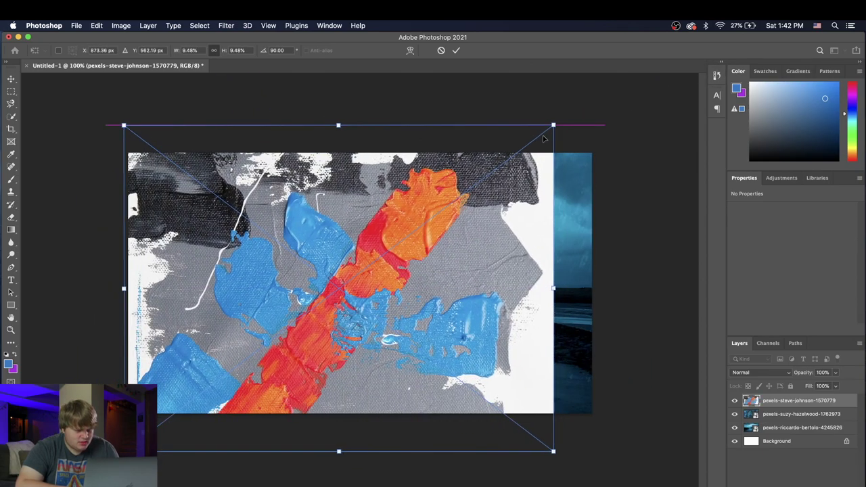
pyautogui.moveTo(553, 125)
pyautogui.mouseDown()
pyautogui.moveTo(619, 128)
pyautogui.moveTo(629, 178)
pyautogui.moveTo(622, 145)
pyautogui.mouseUp()
pyautogui.moveTo(581, 202)
pyautogui.mouseDown()
pyautogui.moveTo(578, 175)
pyautogui.moveTo(580, 184)
pyautogui.mouseUp()
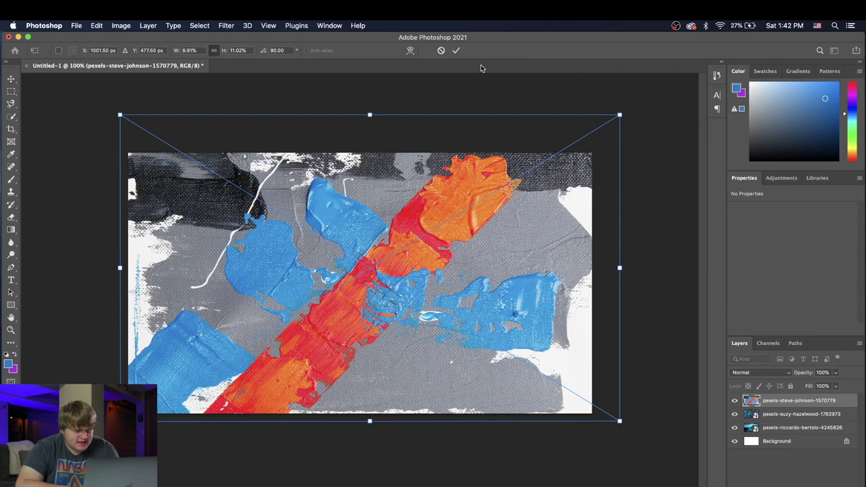
pyautogui.click(456, 50)
pyautogui.click(778, 373)
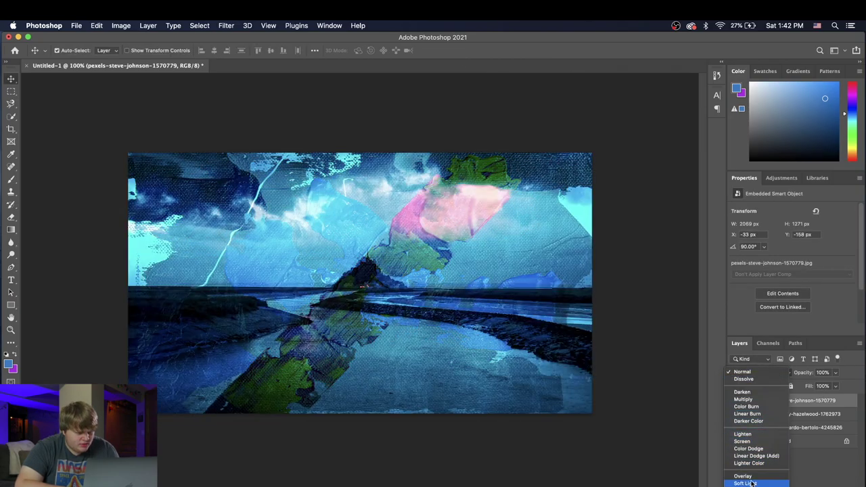
# Step: Set the pexels-steve-johnson paint layer to Color blend mode at 79% opacity
pyautogui.click(750, 458)
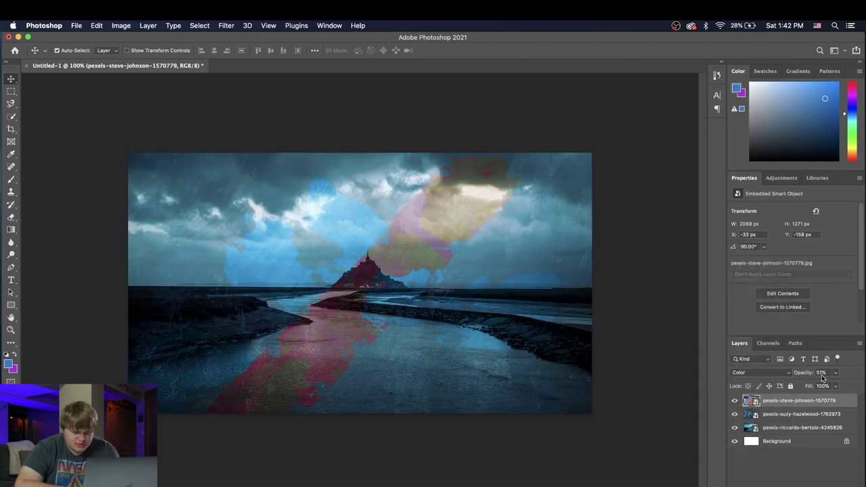
pyautogui.click(836, 374)
pyautogui.moveTo(836, 387); pyautogui.dragTo(856, 388)
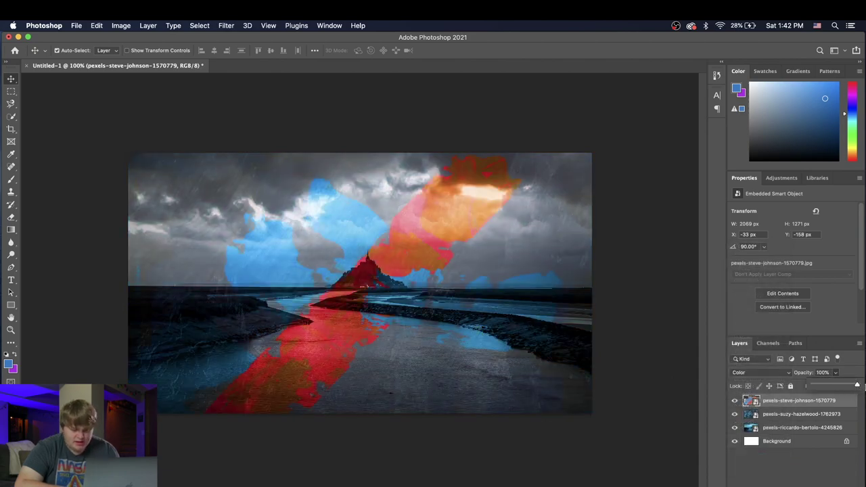
pyautogui.click(788, 470)
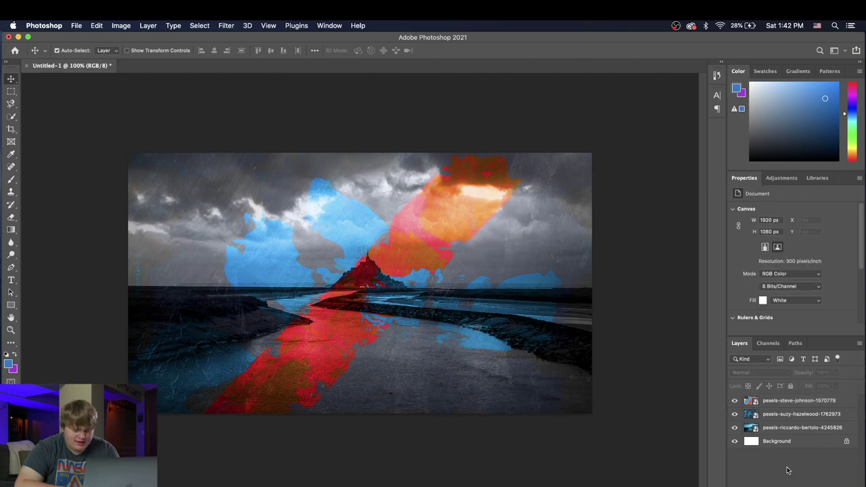
pyautogui.click(774, 407)
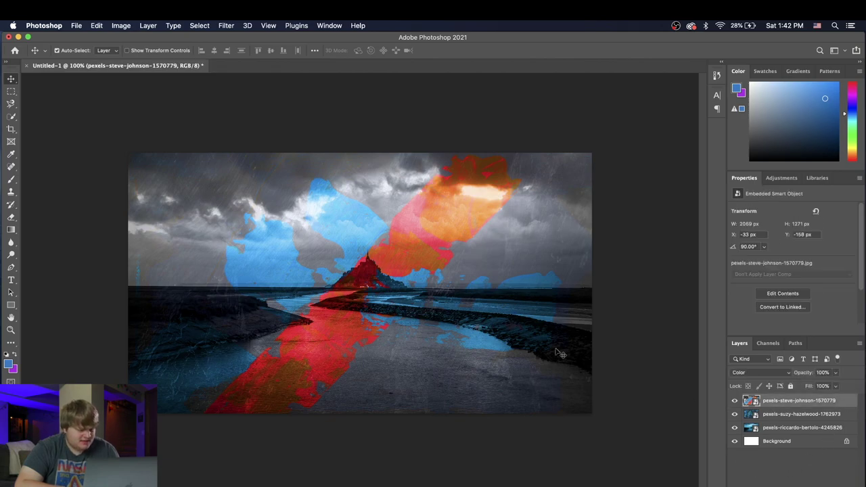
pyautogui.click(836, 373)
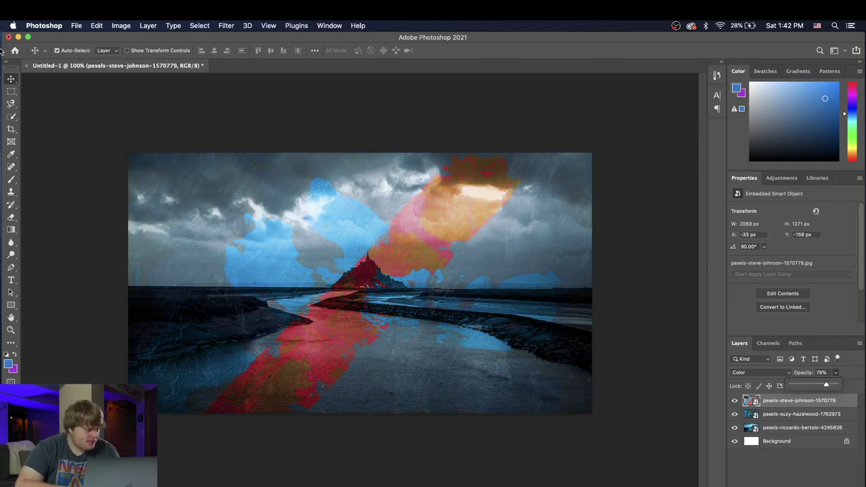
pyautogui.click(16, 75)
pyautogui.press('u')
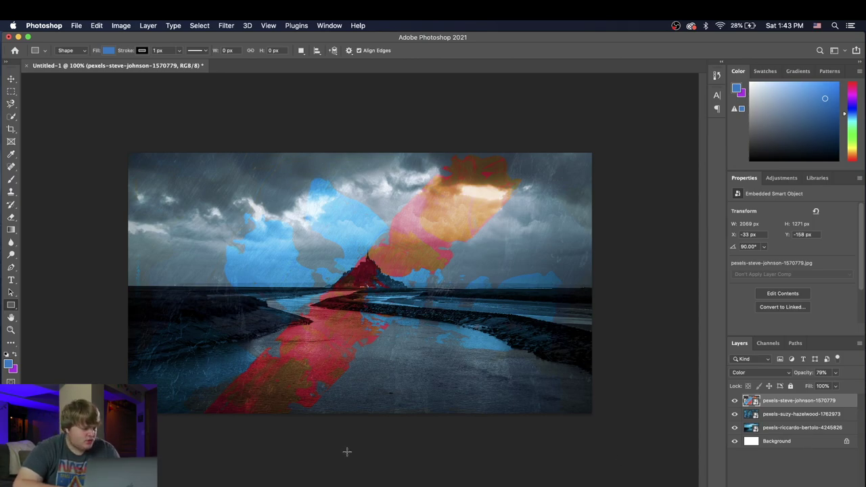
# Step: Draw a canvas-wide Rectangle 1 and give it a blue-to-purple gradient overlay
pyautogui.moveTo(113, 138); pyautogui.dragTo(606, 433)
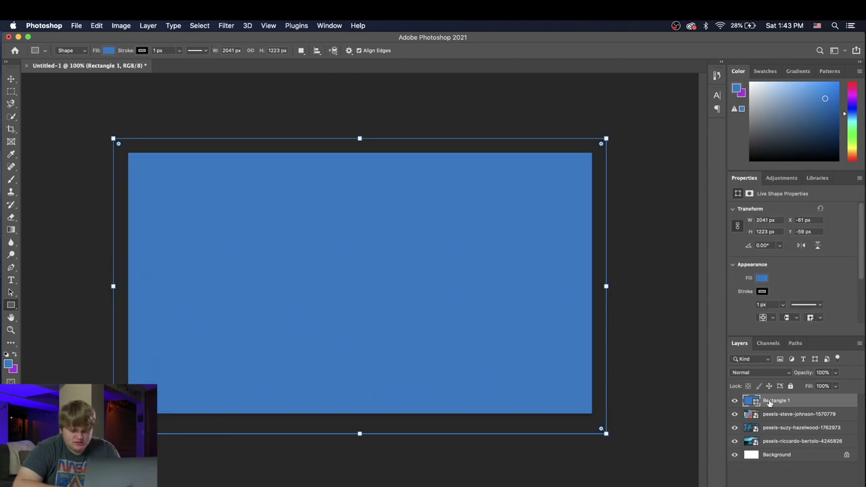
pyautogui.doubleClick(816, 401)
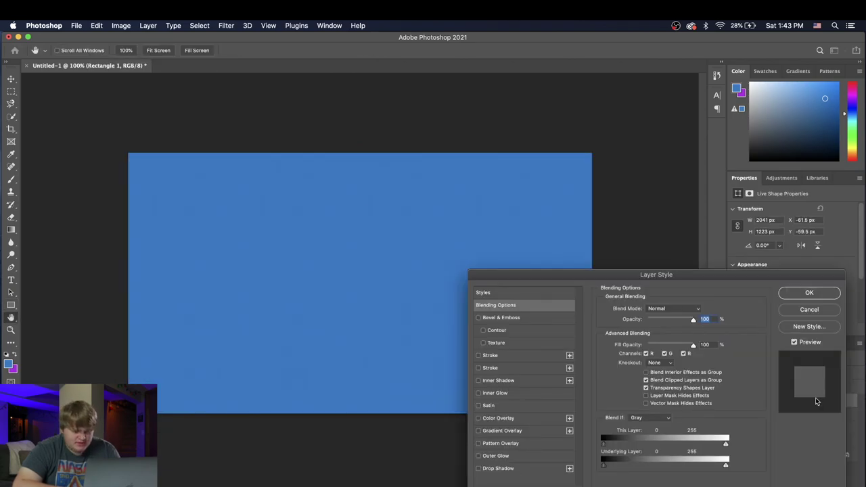
pyautogui.click(496, 432)
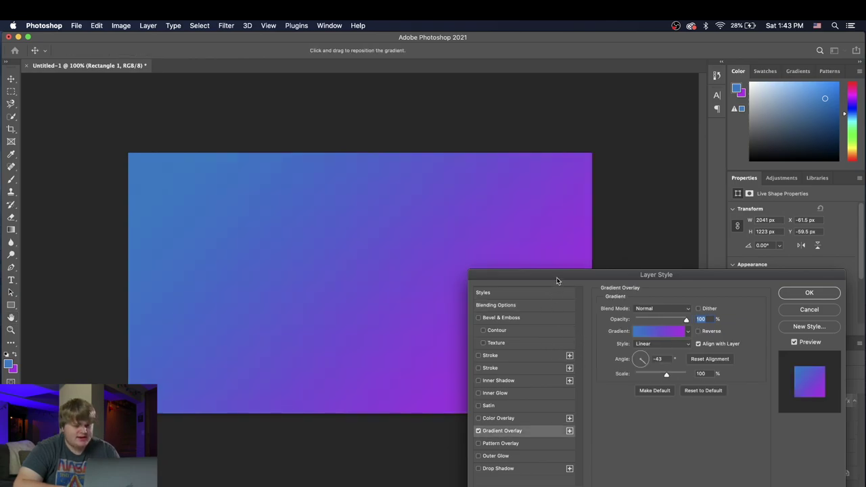
pyautogui.moveTo(558, 280); pyautogui.dragTo(352, 358)
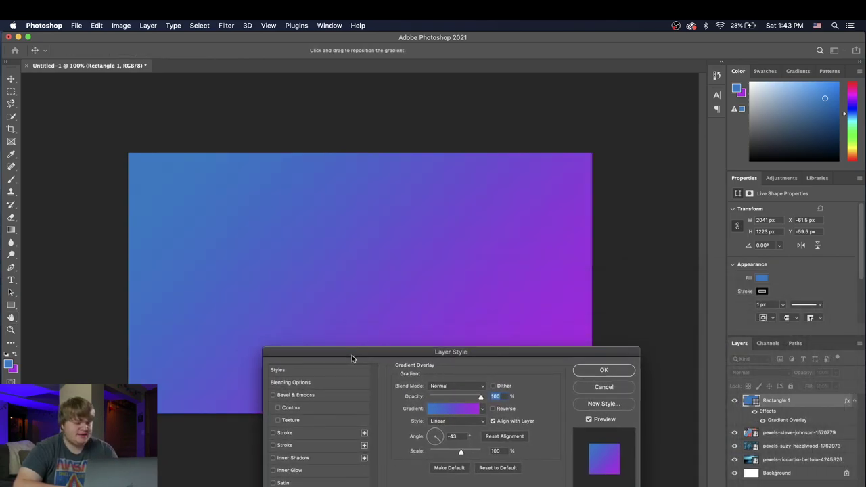
pyautogui.click(604, 370)
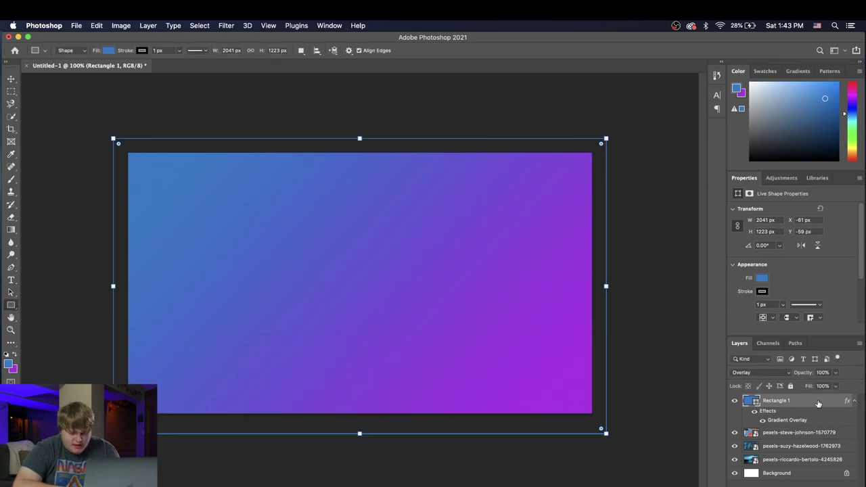
# Step: Rasterize Rectangle 1's layer style and set its blend mode to Hue
pyautogui.rightClick(818, 404)
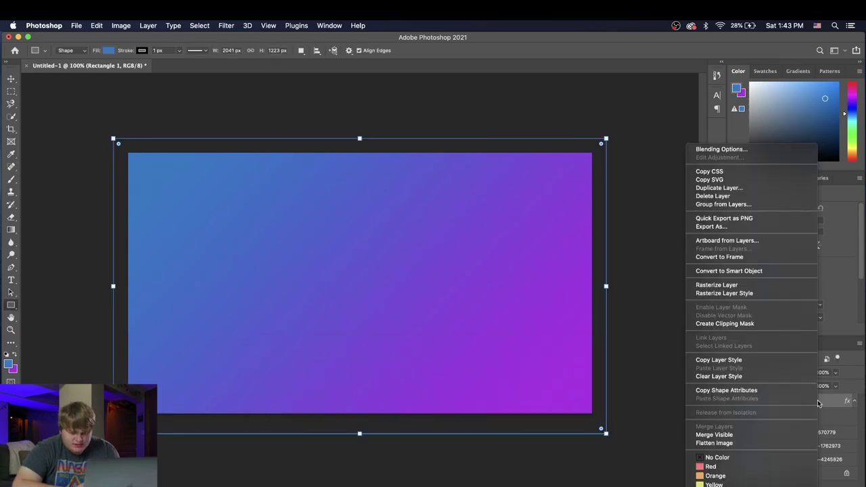
pyautogui.click(721, 293)
pyautogui.click(761, 374)
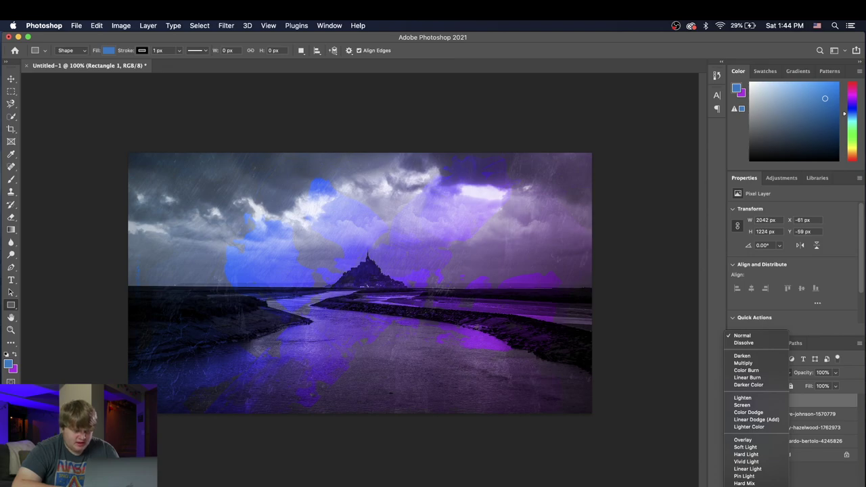
pyautogui.press('Return')
# Step: Raise the photo layer beneath the rectangle to 100% opacity
pyautogui.click(793, 415)
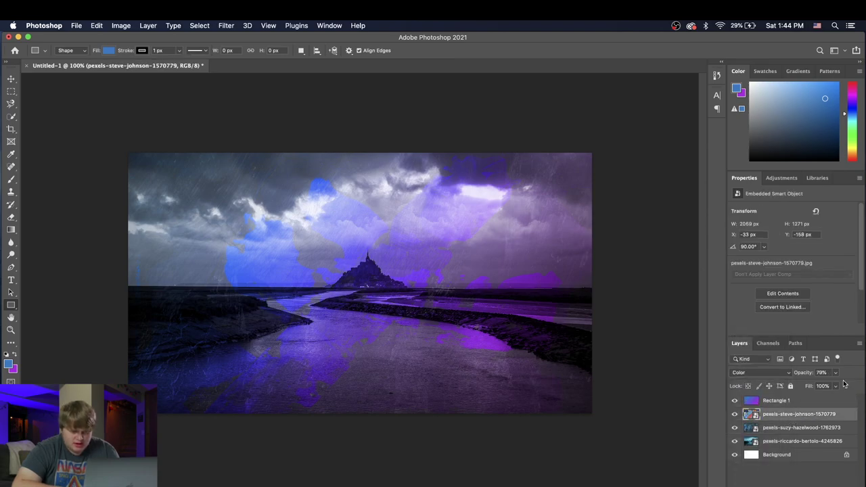
pyautogui.click(836, 373)
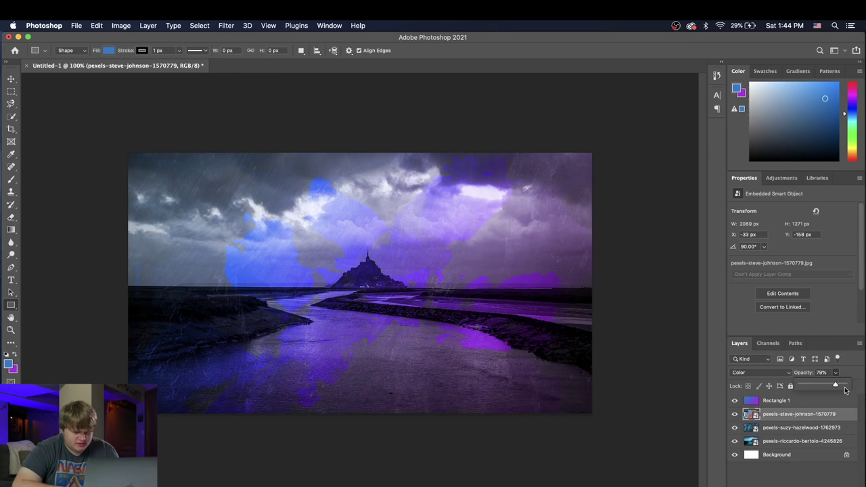
pyautogui.moveTo(836, 386); pyautogui.dragTo(854, 388)
pyautogui.click(812, 465)
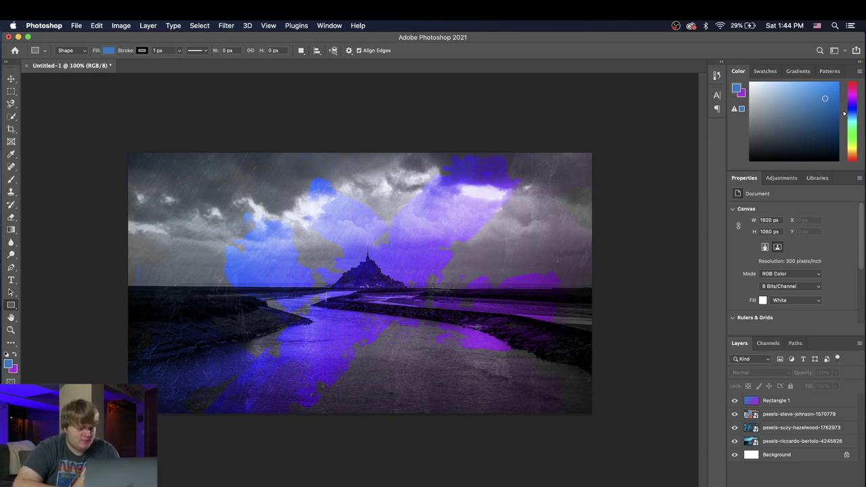
# Step: Type the heading 'BRAVITYM IS NOW' and move it onto the canvas centre
pyautogui.click(11, 281)
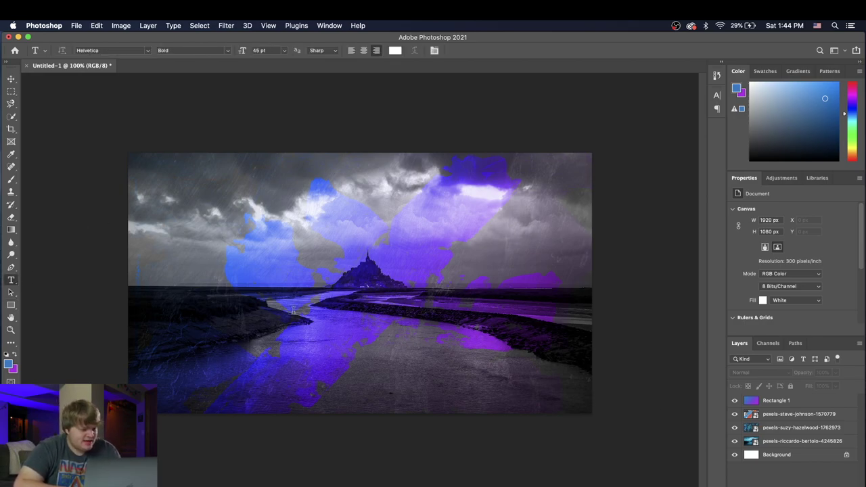
pyautogui.click(254, 274)
pyautogui.moveTo(254, 274); pyautogui.dragTo(478, 293)
pyautogui.click(478, 292)
pyautogui.write('IA')
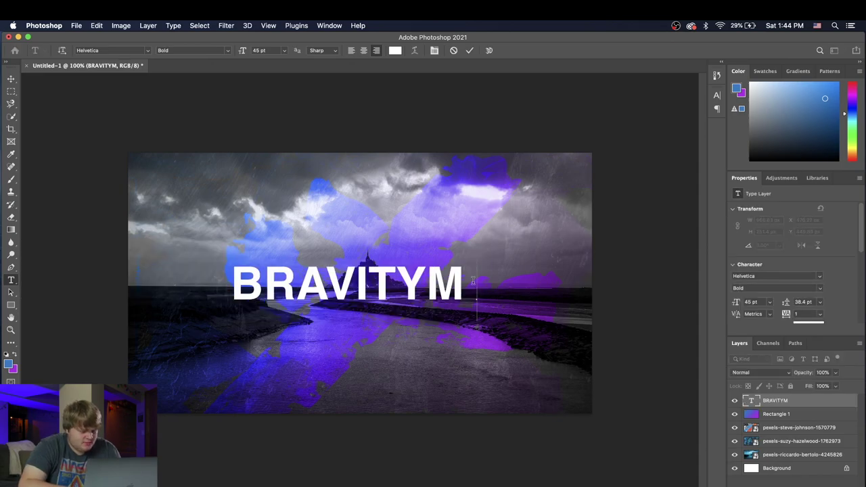
pyautogui.press('BackSpace')
pyautogui.write('S NO')
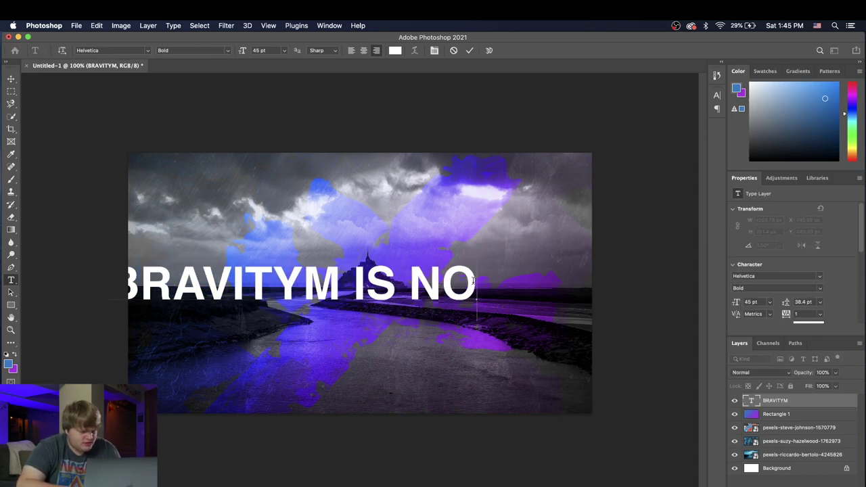
pyautogui.write('W')
pyautogui.click(11, 78)
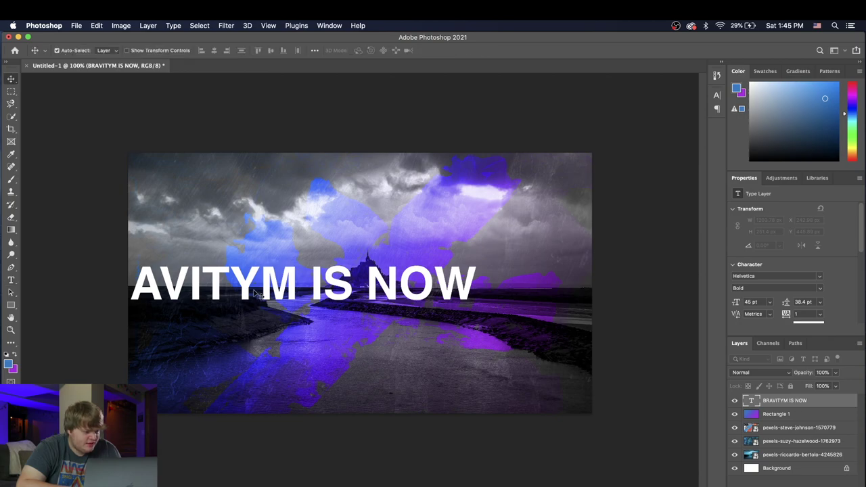
pyautogui.moveTo(256, 292); pyautogui.dragTo(355, 282)
# Step: Set the heading font to Roboto Thin and scale it down to about 38%
pyautogui.click(11, 280)
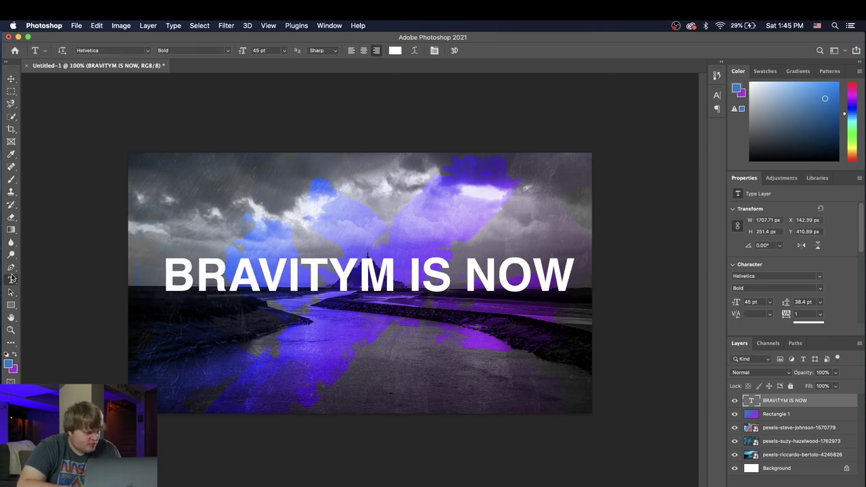
pyautogui.moveTo(166, 281); pyautogui.dragTo(577, 330)
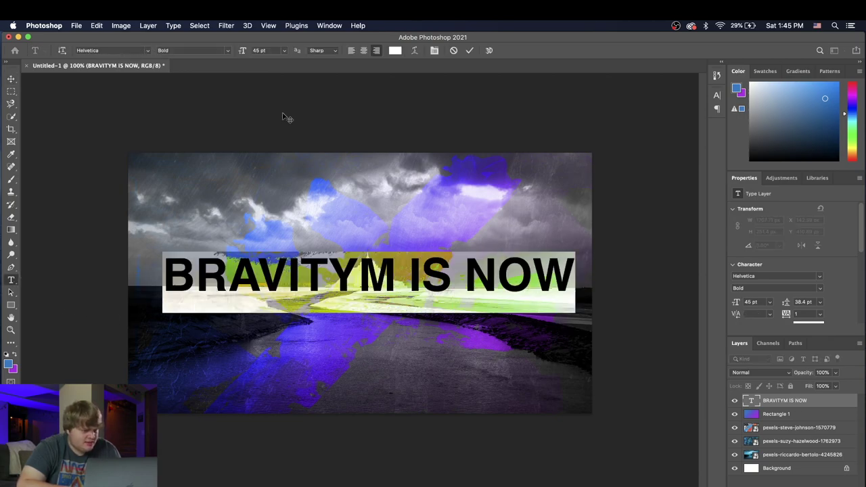
pyautogui.click(109, 50)
pyautogui.write('Roboto')
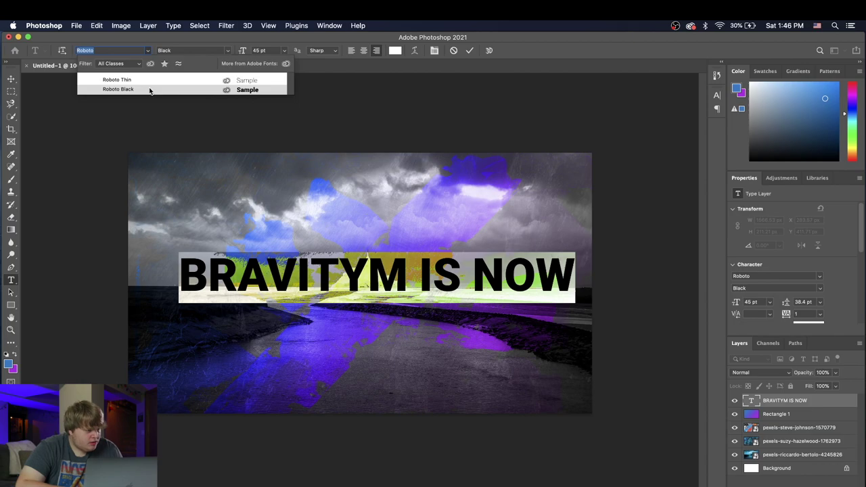
pyautogui.click(148, 80)
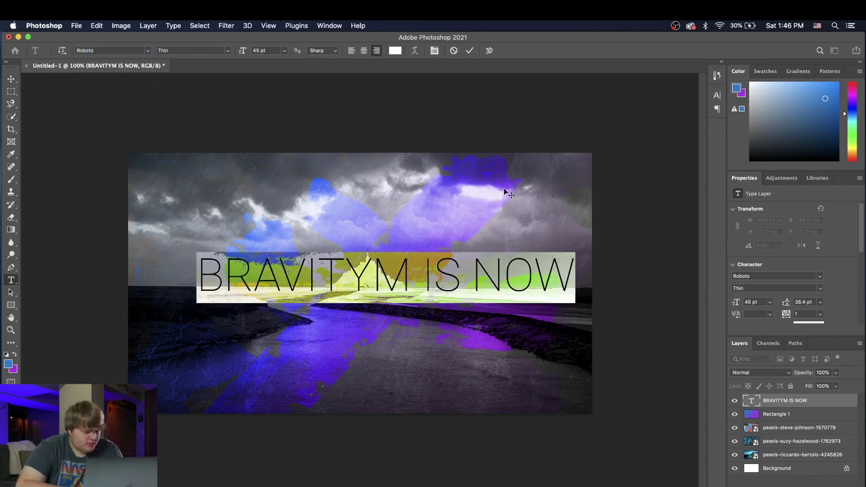
pyautogui.click(97, 25)
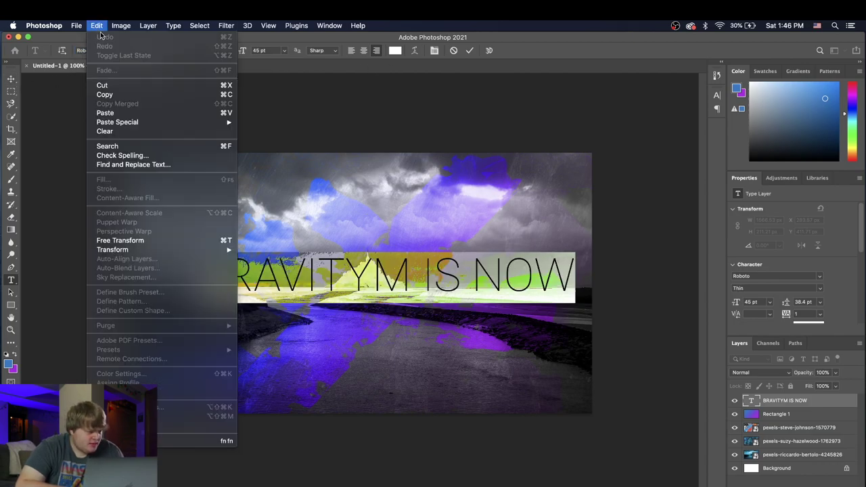
pyautogui.click(135, 239)
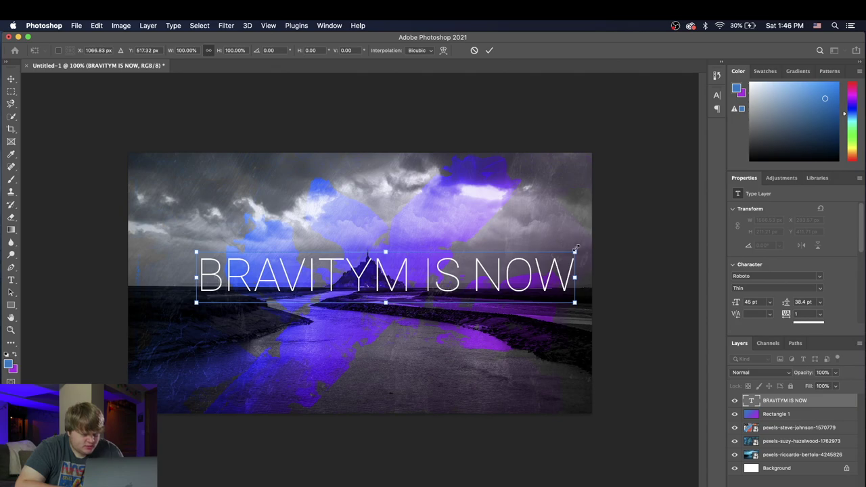
pyautogui.moveTo(575, 251); pyautogui.dragTo(439, 251)
# Step: Commit the heading's new size and add an OFFLINE text line below it in Roboto Black
pyautogui.press('Return')
pyautogui.press('t')
pyautogui.click(302, 349)
pyautogui.write('OF')
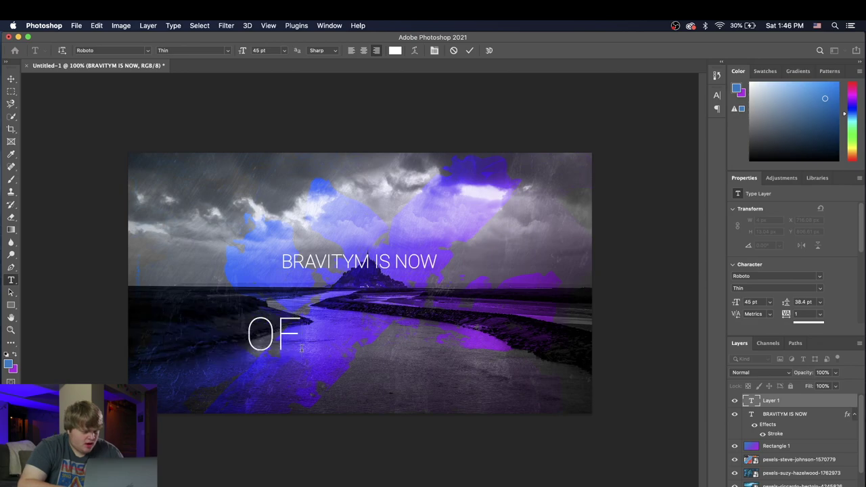
pyautogui.write('FLINE')
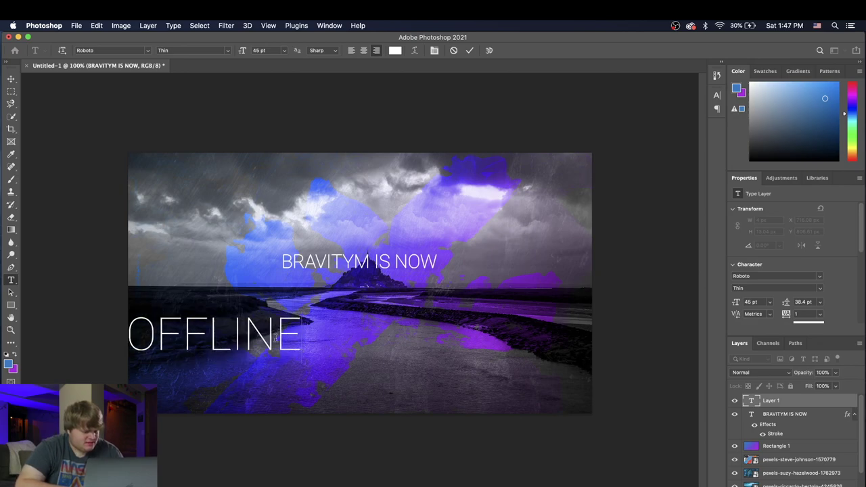
pyautogui.moveTo(302, 349); pyautogui.dragTo(79, 300)
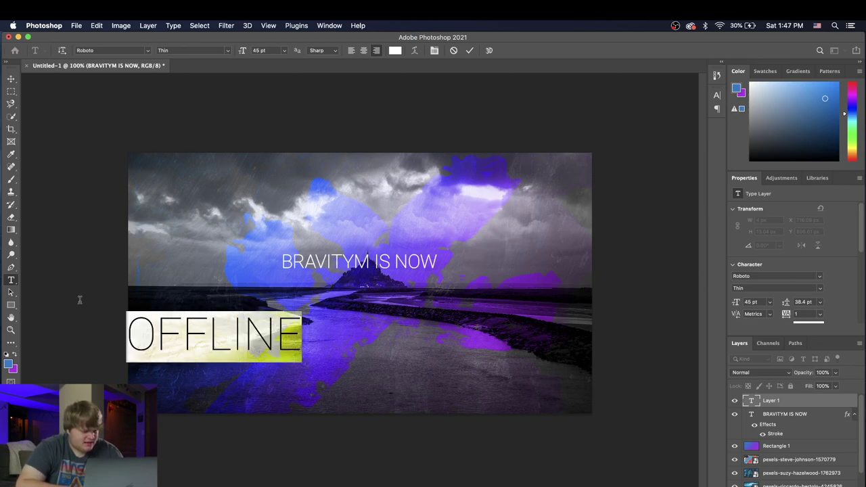
pyautogui.click(228, 52)
pyautogui.click(198, 53)
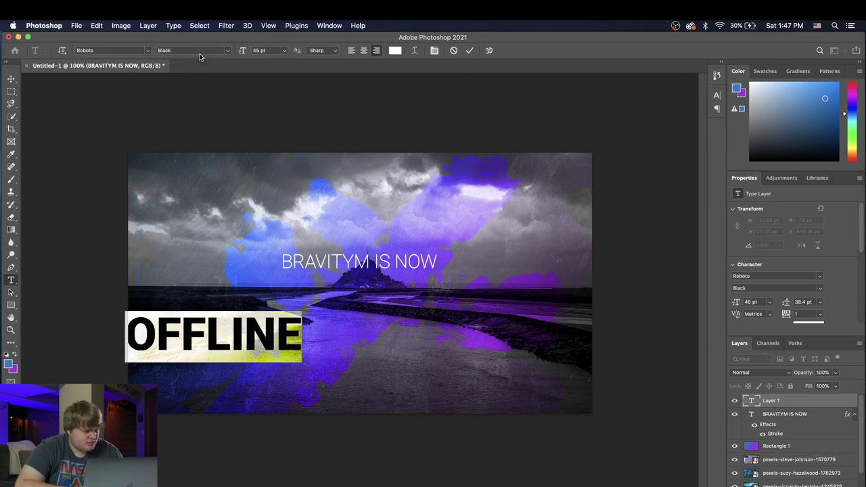
pyautogui.click(11, 80)
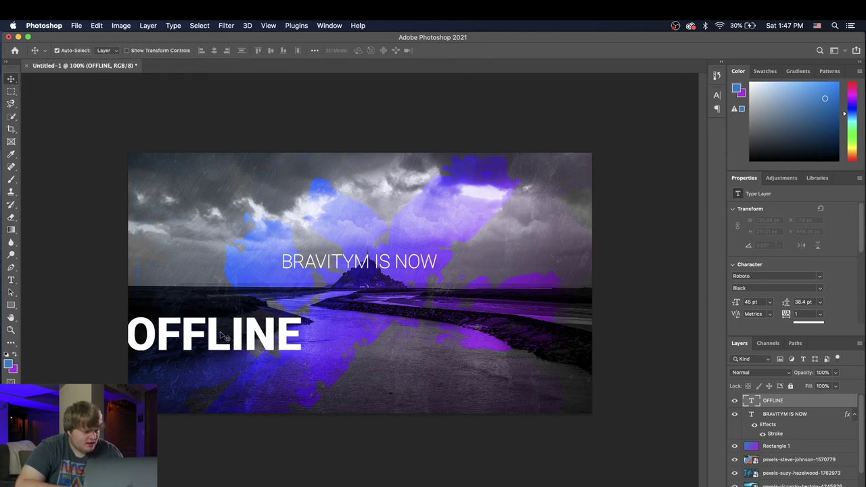
# Step: Enlarge OFFLINE to about double size and position it just under the heading
pyautogui.moveTo(224, 336); pyautogui.dragTo(320, 346)
pyautogui.click(97, 25)
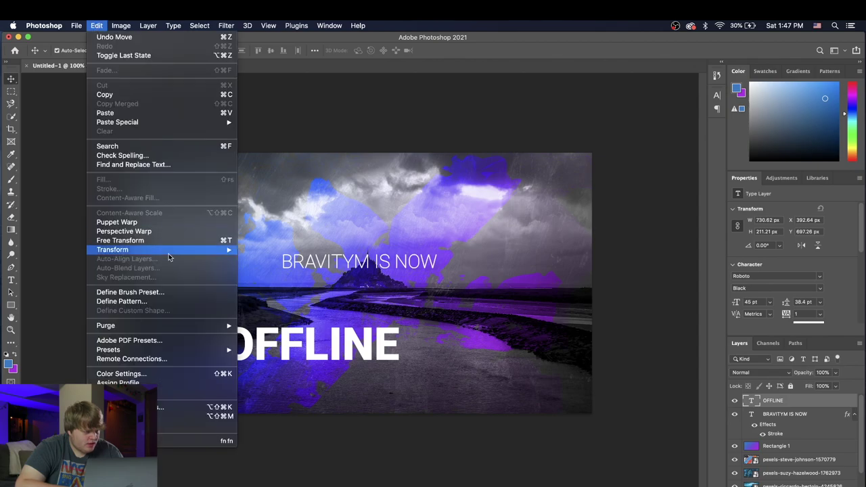
pyautogui.click(135, 238)
pyautogui.moveTo(400, 320); pyautogui.dragTo(579, 259)
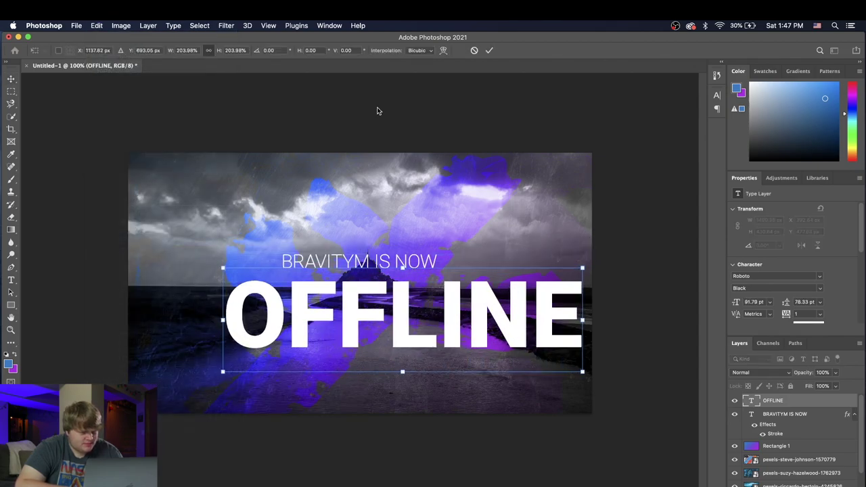
pyautogui.click(489, 50)
pyautogui.moveTo(458, 299); pyautogui.dragTo(413, 287)
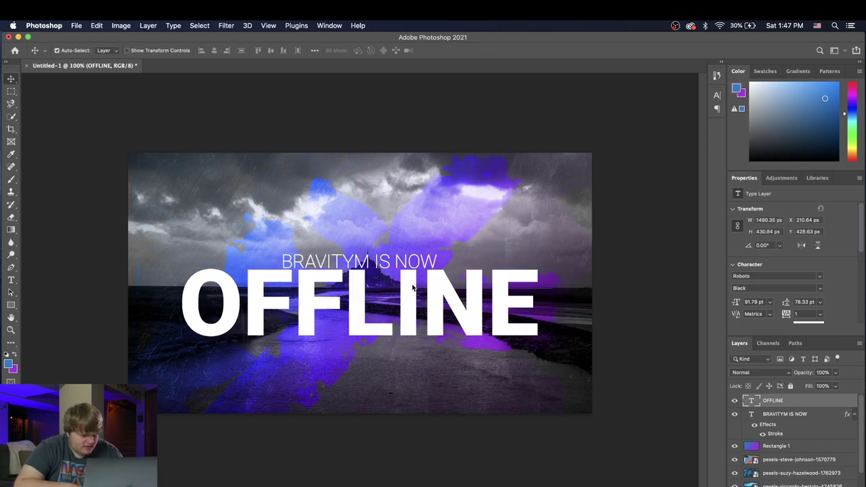
pyautogui.press('Down')
pyautogui.press('Down')
pyautogui.press('Down')
pyautogui.press('Down')
pyautogui.press('Down')
pyautogui.press('Down')
pyautogui.press('Down')
pyautogui.press('Down')
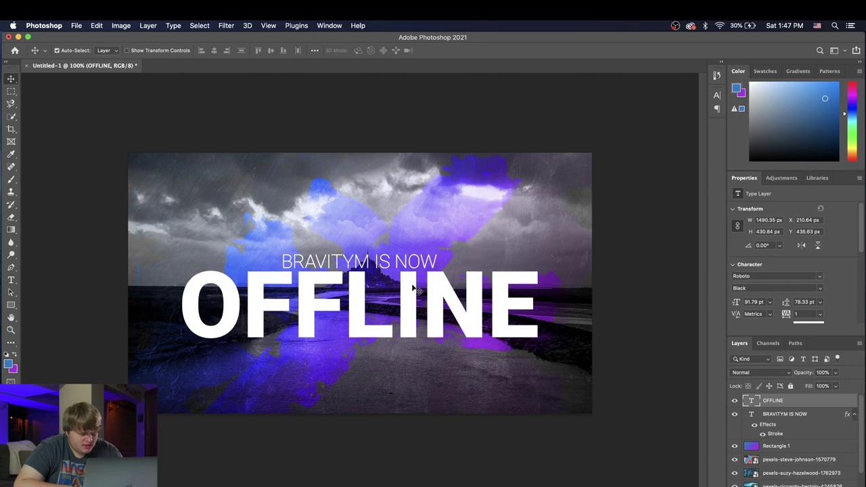
pyautogui.press('Down')
pyautogui.press('Down')
# Step: Shrink OFFLINE to about 82%, align it under the heading, and raise both title lines together
pyautogui.click(97, 25)
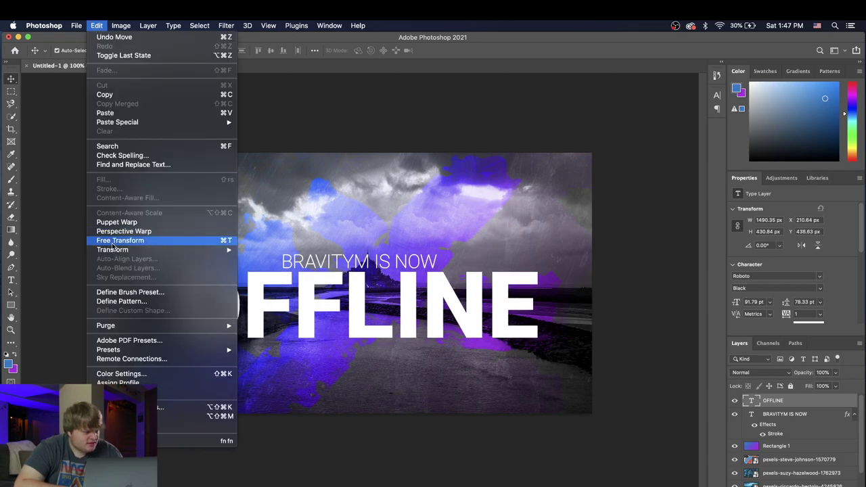
pyautogui.click(126, 241)
pyautogui.moveTo(538, 258); pyautogui.dragTo(472, 277)
pyautogui.click(488, 53)
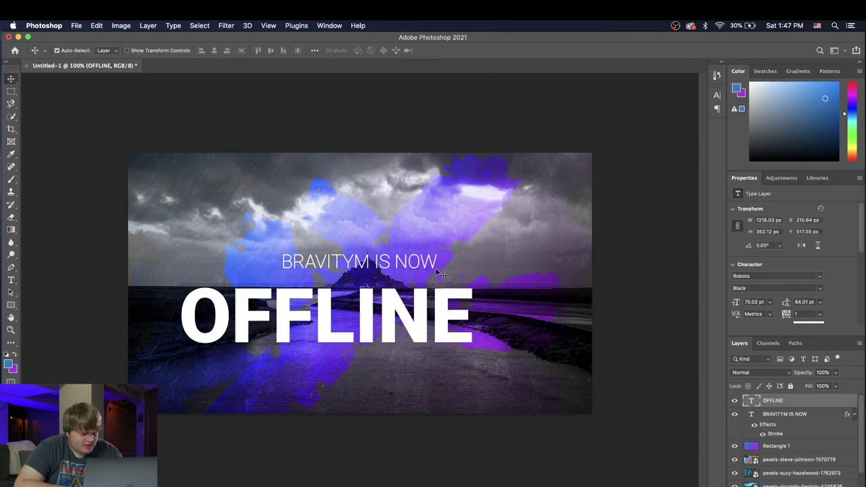
pyautogui.moveTo(421, 327); pyautogui.dragTo(455, 314)
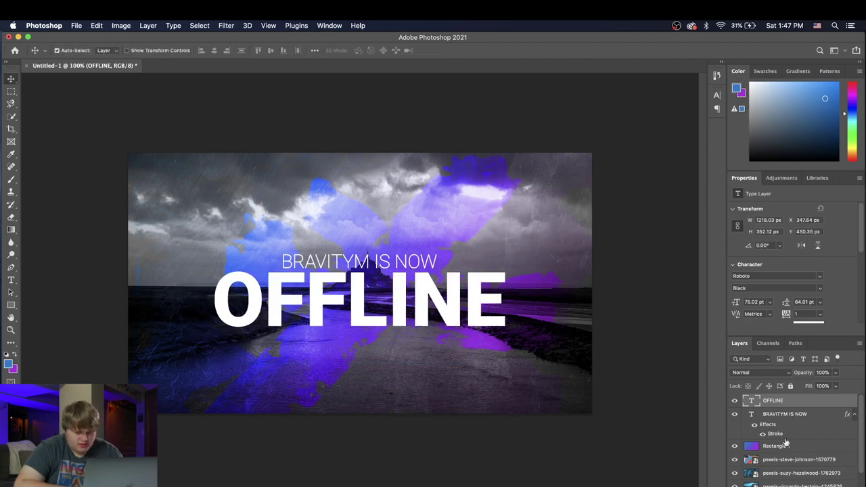
pyautogui.keyDown('shift'); pyautogui.click(796, 414); pyautogui.keyUp('shift')
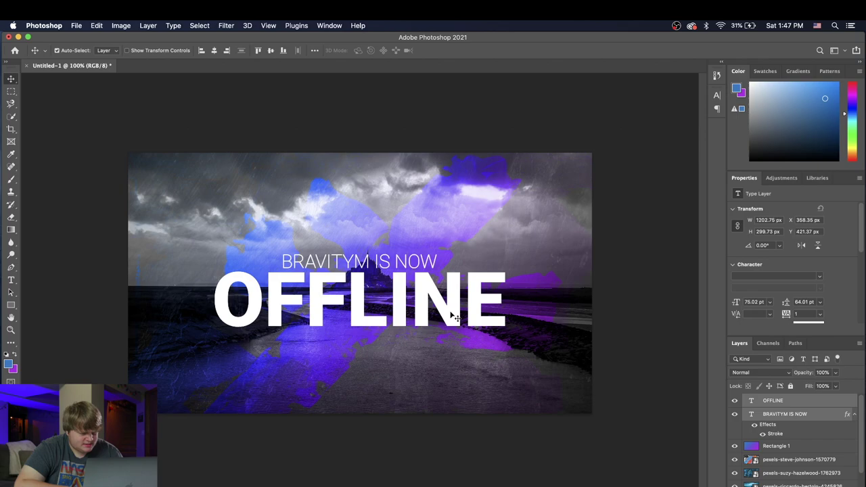
pyautogui.moveTo(446, 318)
pyautogui.mouseDown()
pyautogui.moveTo(454, 313)
pyautogui.moveTo(437, 308)
pyautogui.moveTo(451, 305)
pyautogui.mouseUp()
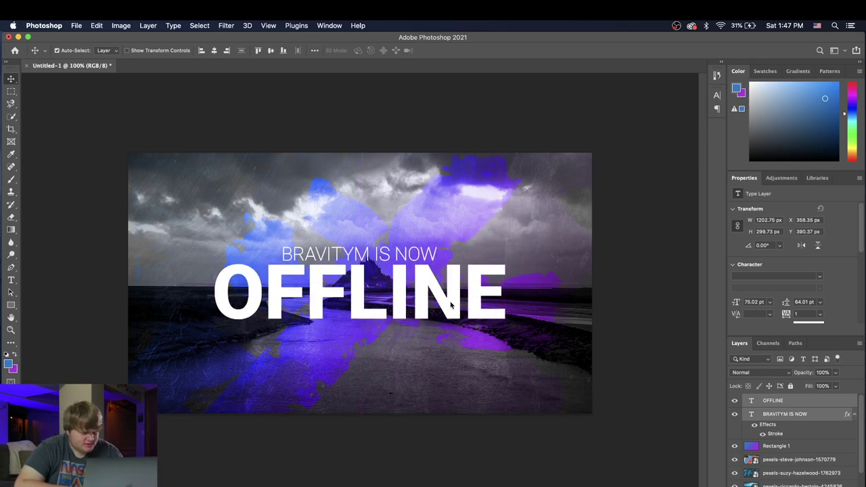
pyautogui.click(10, 330)
pyautogui.scroll(5, 462, 354)
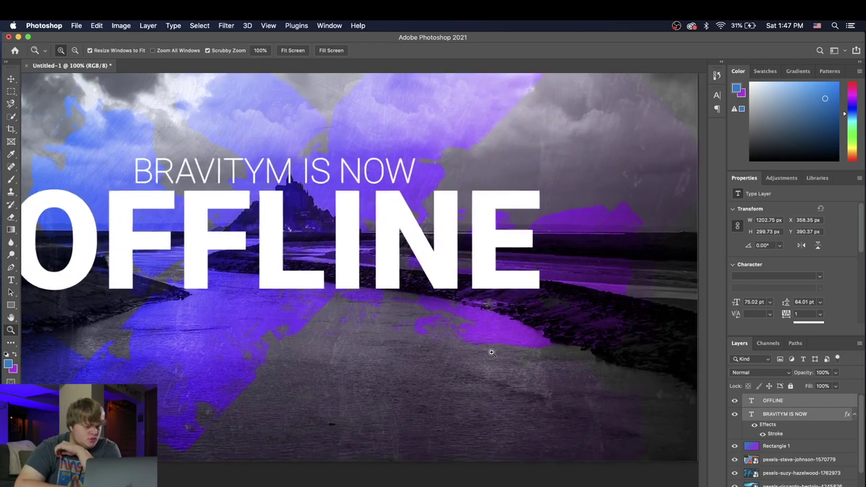
pyautogui.scroll(-6, 462, 354)
pyautogui.scroll(2, 467, 353)
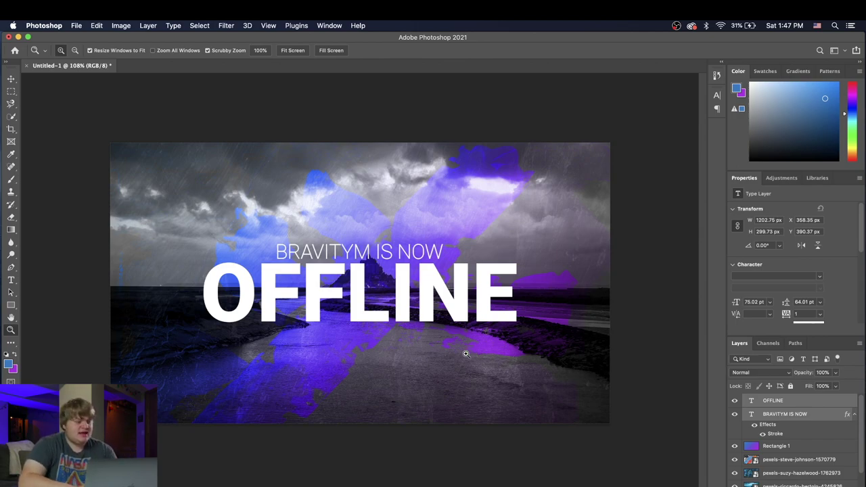
pyautogui.click(10, 307)
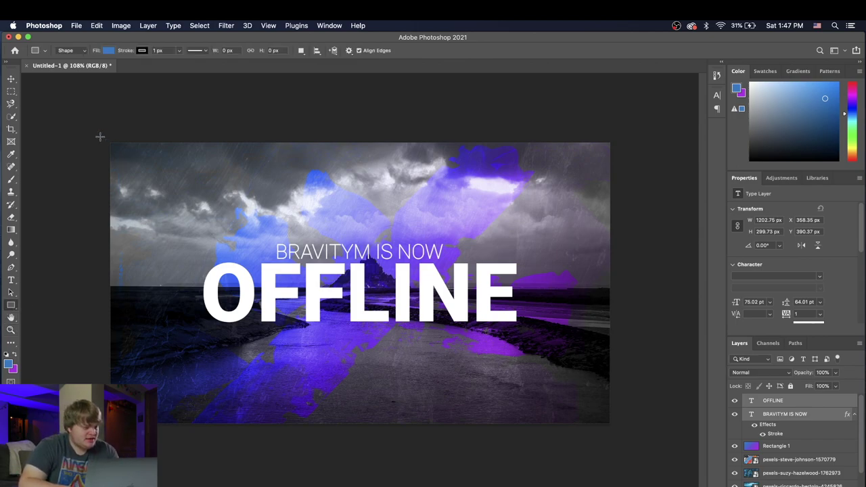
# Step: Draw a banner-sized gradient rectangle, move it beneath the title text, and fade it to about 28% opacity
pyautogui.moveTo(100, 136)
pyautogui.mouseDown()
pyautogui.moveTo(494, 397)
pyautogui.moveTo(609, 426)
pyautogui.moveTo(616, 442)
pyautogui.mouseUp()
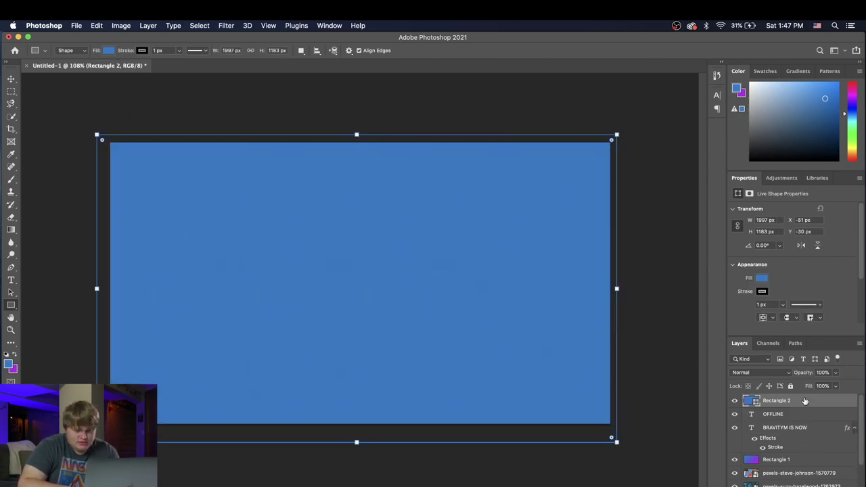
pyautogui.doubleClick(805, 401)
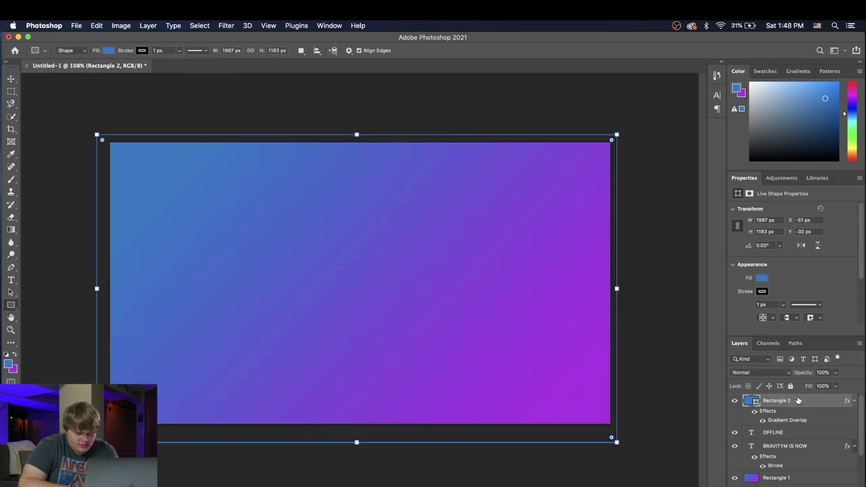
pyautogui.moveTo(796, 400); pyautogui.dragTo(798, 474)
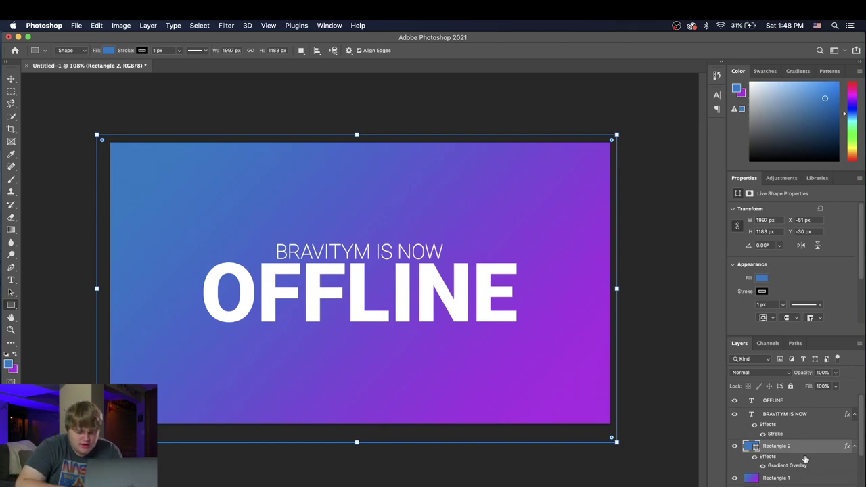
pyautogui.scroll(-3, 805, 460)
pyautogui.scroll(2, 800, 440)
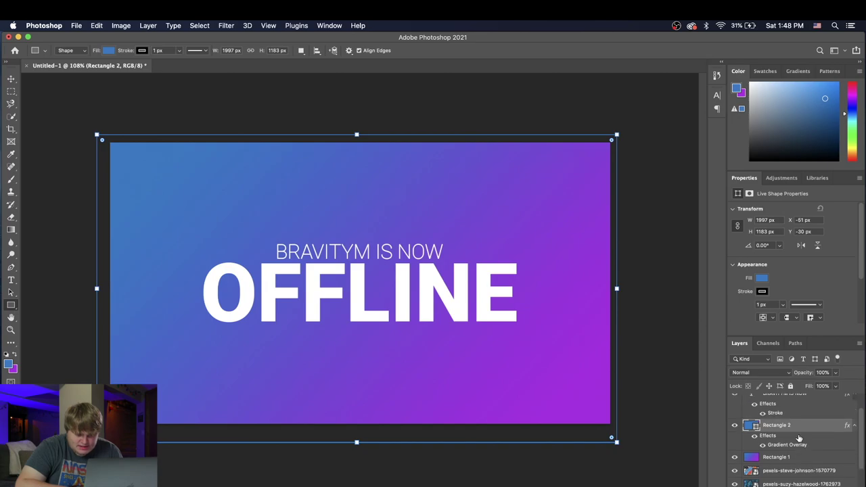
pyautogui.click(836, 372)
pyautogui.moveTo(825, 387); pyautogui.dragTo(802, 387)
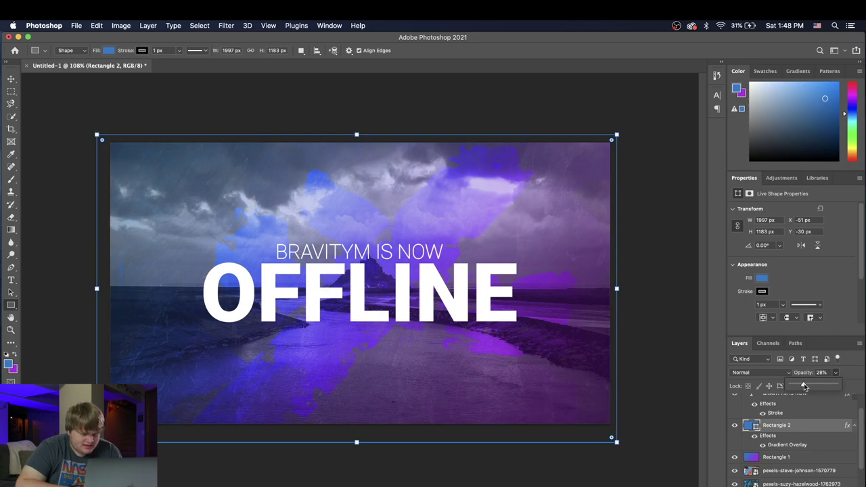
pyautogui.press('z')
pyautogui.click(312, 335)
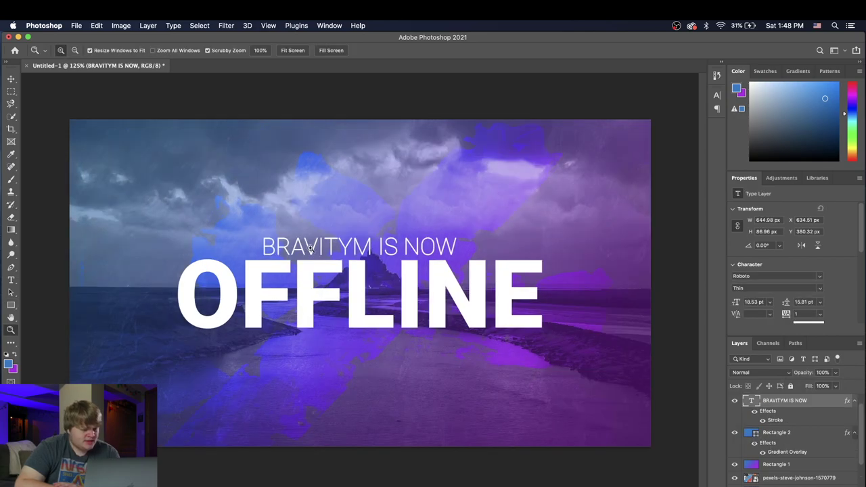
# Step: Give the OFFLINE text a drop shadow at a 120° angle
pyautogui.click(12, 82)
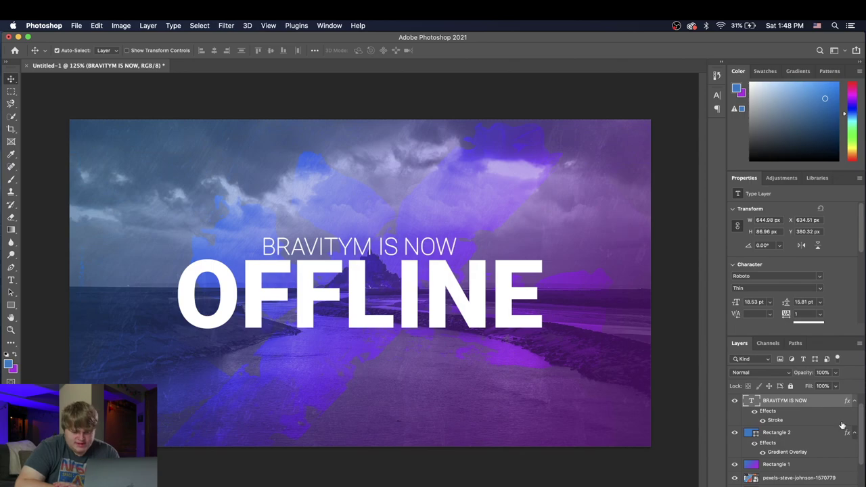
pyautogui.scroll(1, 807, 414)
pyautogui.click(804, 401)
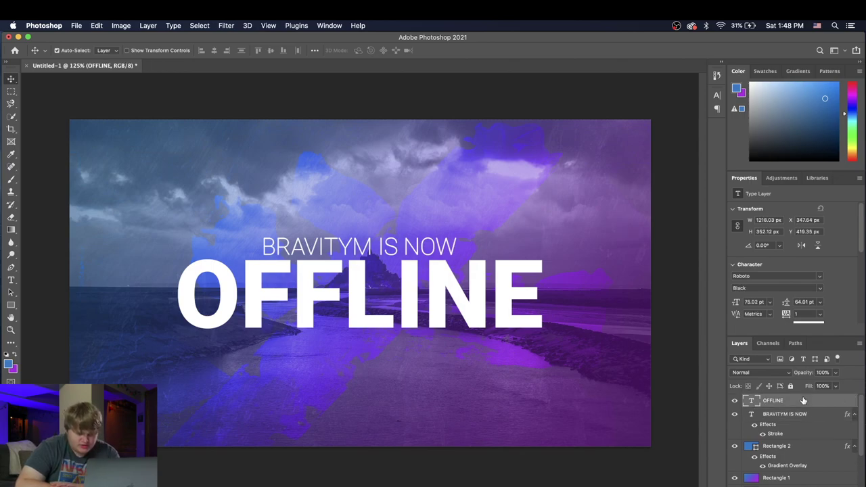
pyautogui.doubleClick(797, 401)
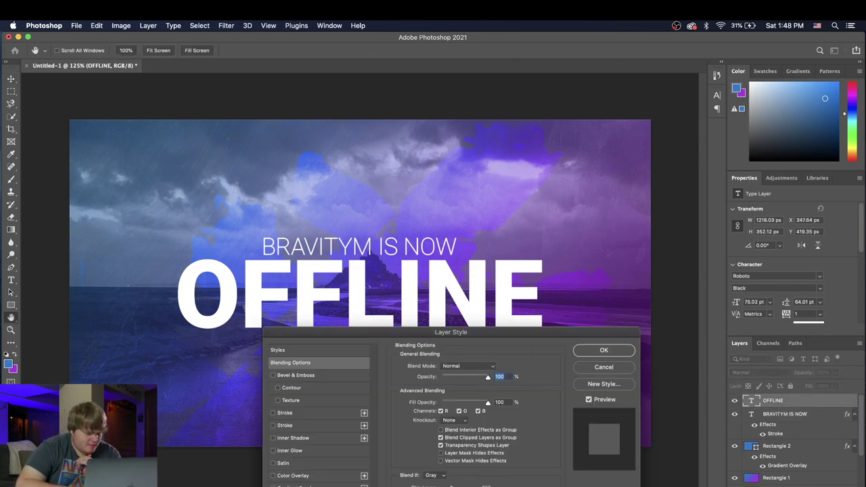
pyautogui.click(285, 486)
pyautogui.moveTo(410, 337); pyautogui.dragTo(590, 317)
pyautogui.click(611, 376)
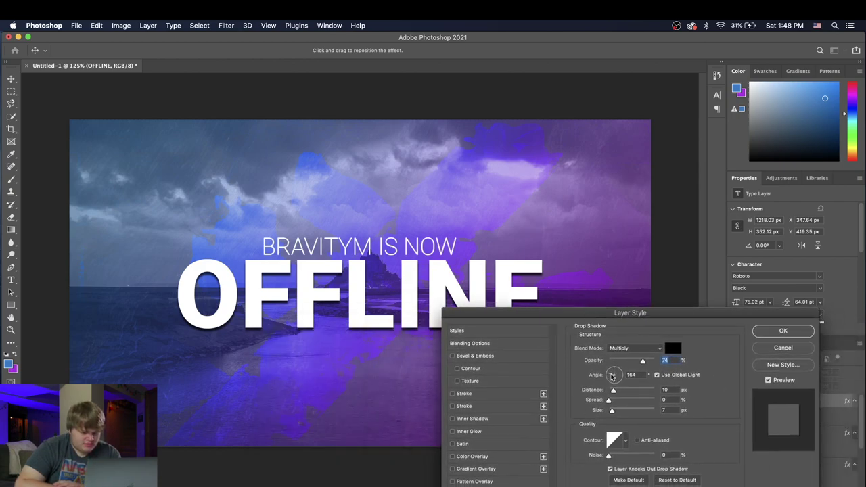
pyautogui.moveTo(612, 376); pyautogui.dragTo(611, 369)
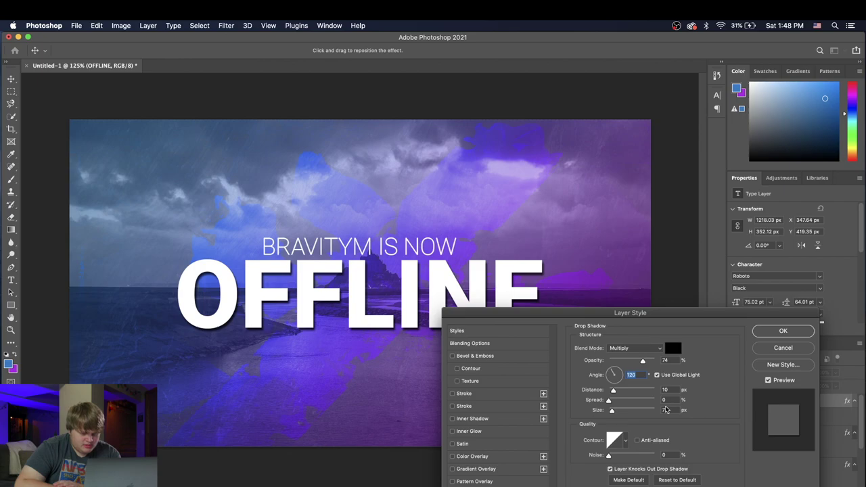
pyautogui.press('Return')
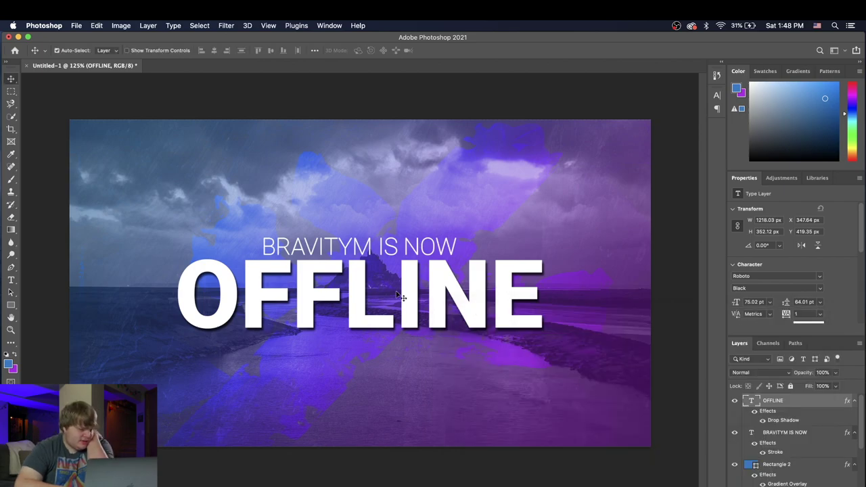
# Step: Add a Multiply drop shadow to BRAVITYM IS NOW: 64% opacity, distance 5, spread 5, size 3
pyautogui.doubleClick(827, 433)
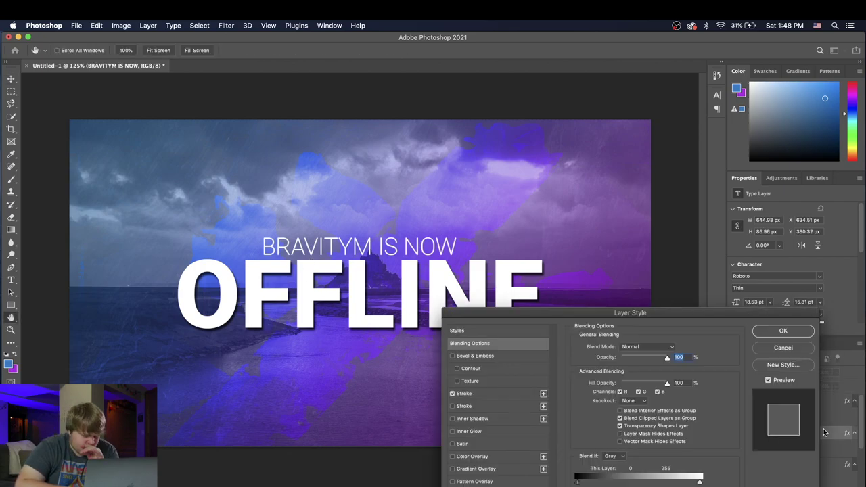
pyautogui.click(477, 486)
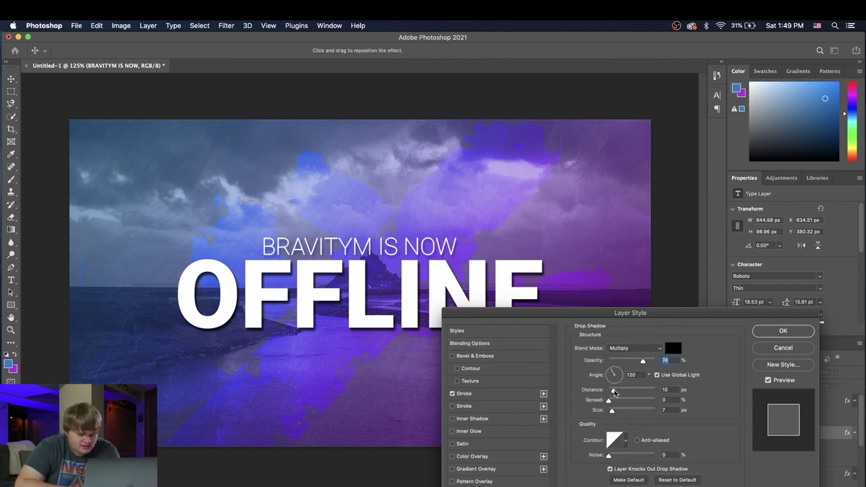
pyautogui.moveTo(612, 411); pyautogui.dragTo(611, 391)
pyautogui.moveTo(608, 400); pyautogui.dragTo(611, 400)
pyautogui.moveTo(643, 360); pyautogui.dragTo(648, 360)
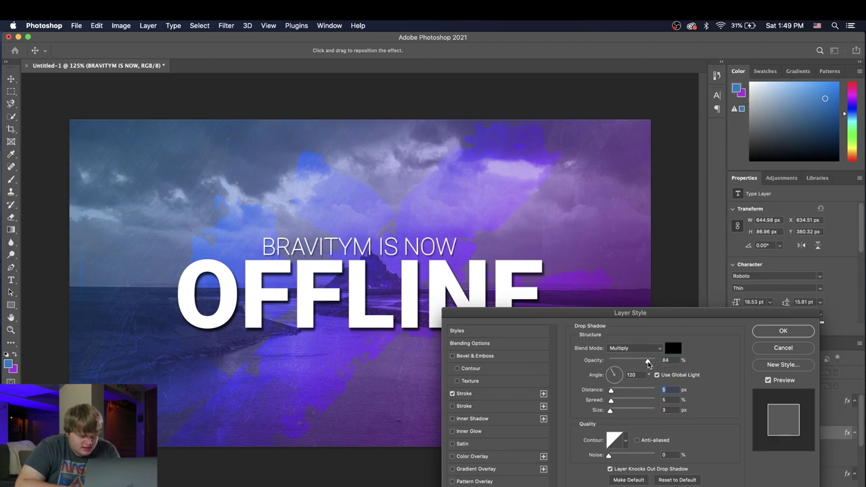
pyautogui.click(783, 331)
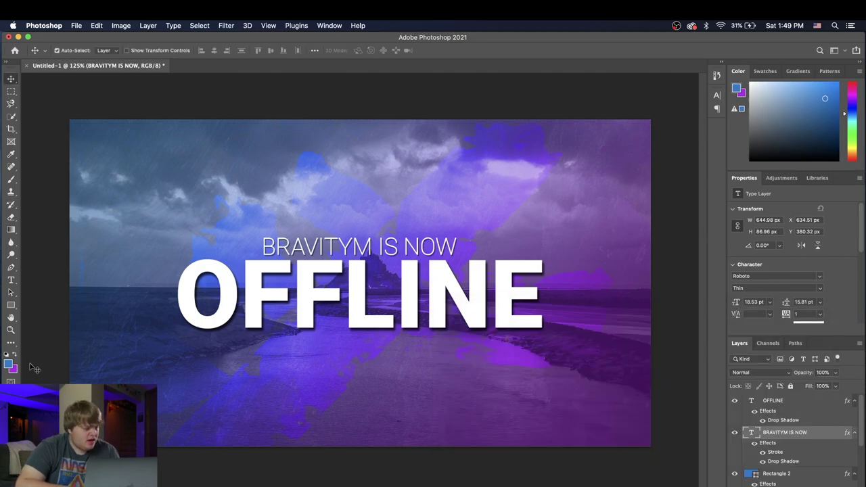
pyautogui.click(11, 330)
pyautogui.moveTo(373, 379); pyautogui.dragTo(359, 363)
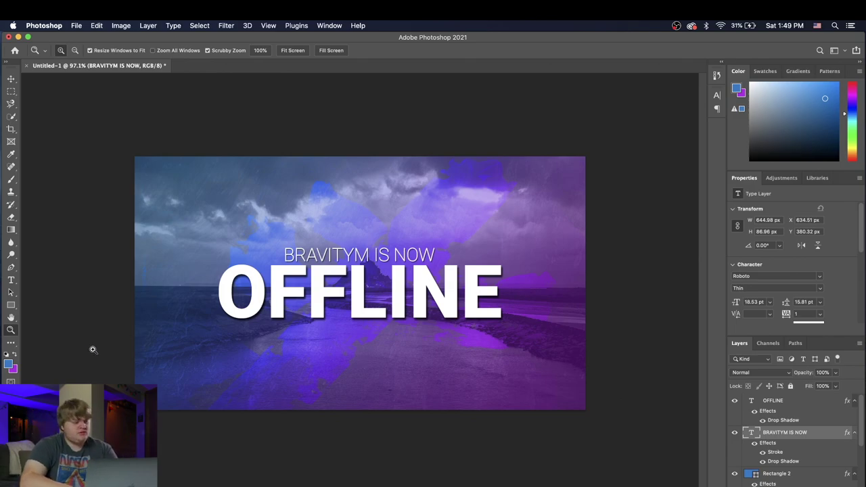
pyautogui.click(11, 280)
pyautogui.click(305, 403)
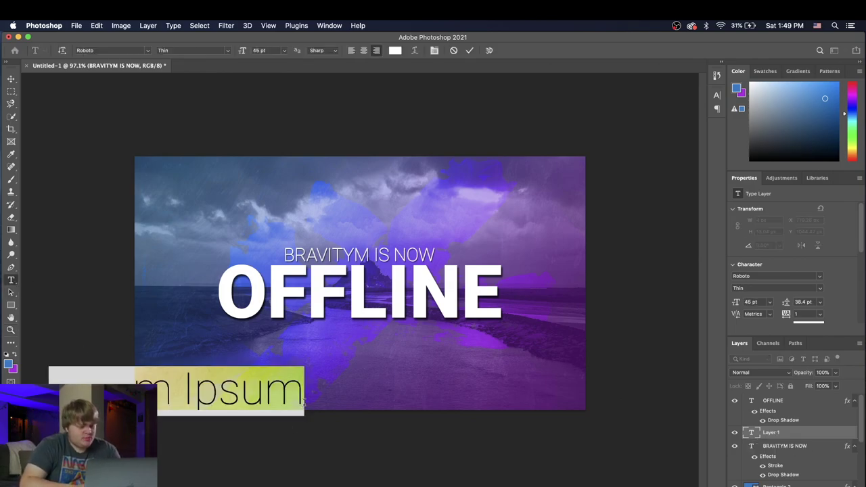
pyautogui.write('@')
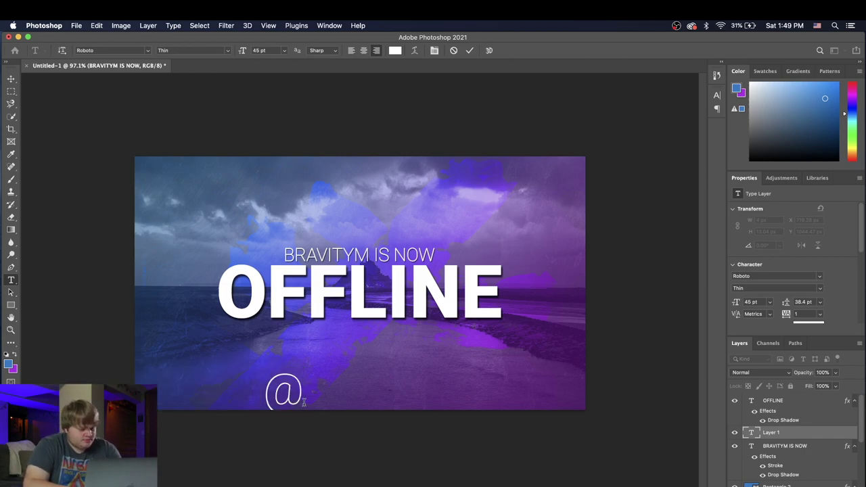
pyautogui.write('Bravirty')
pyautogui.press('BackSpace')
pyautogui.press('BackSpace')
pyautogui.press('BackSpace')
pyautogui.write('tyM')
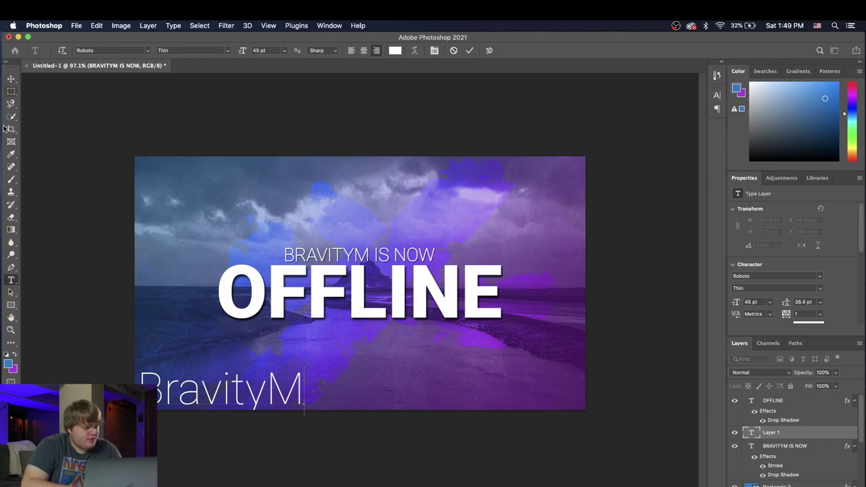
pyautogui.moveTo(304, 389); pyautogui.dragTo(101, 350)
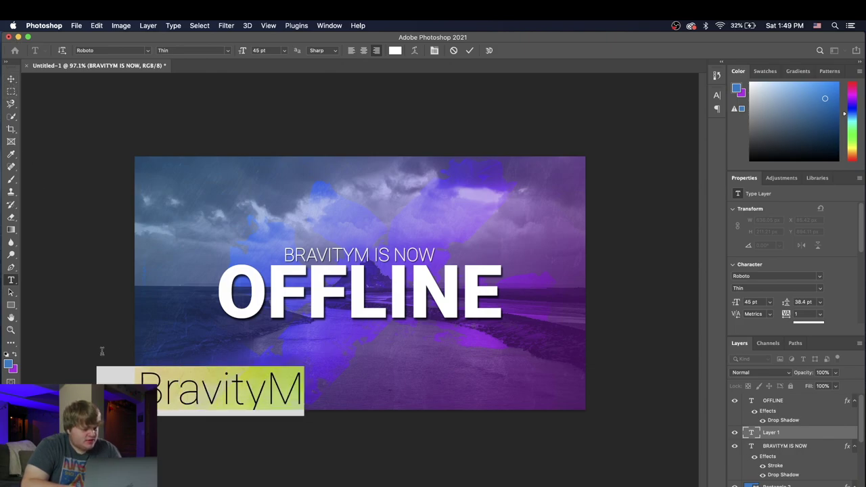
pyautogui.click(219, 50)
pyautogui.write('Black')
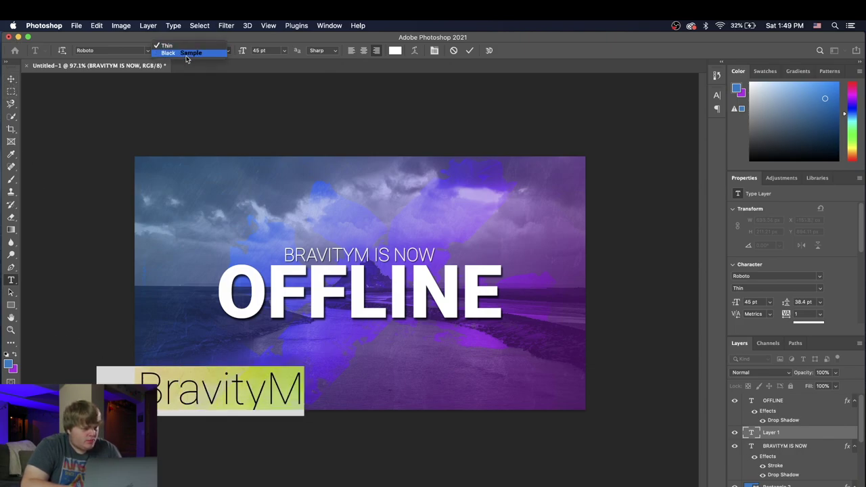
pyautogui.press('Return')
pyautogui.click(12, 80)
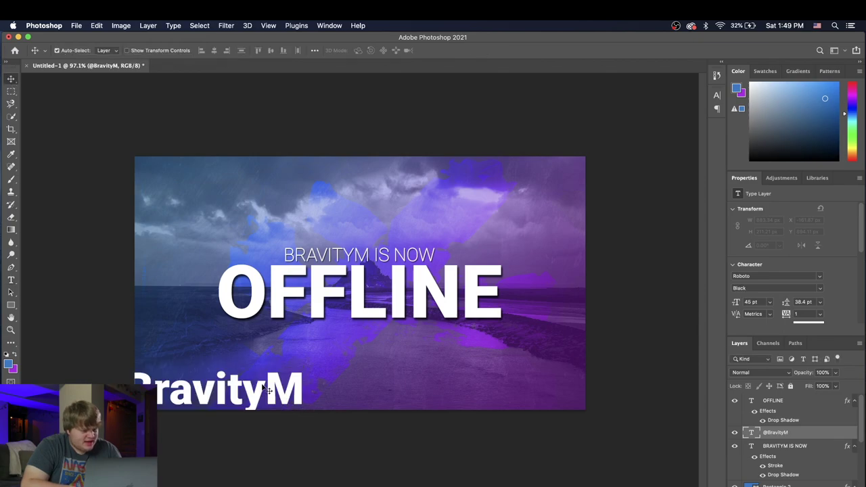
pyautogui.moveTo(264, 387); pyautogui.dragTo(440, 360)
pyautogui.click(86, 26)
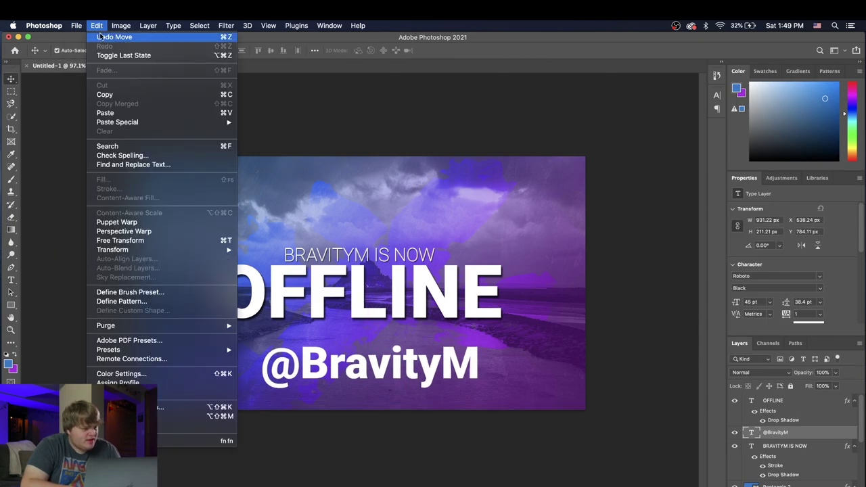
pyautogui.click(120, 241)
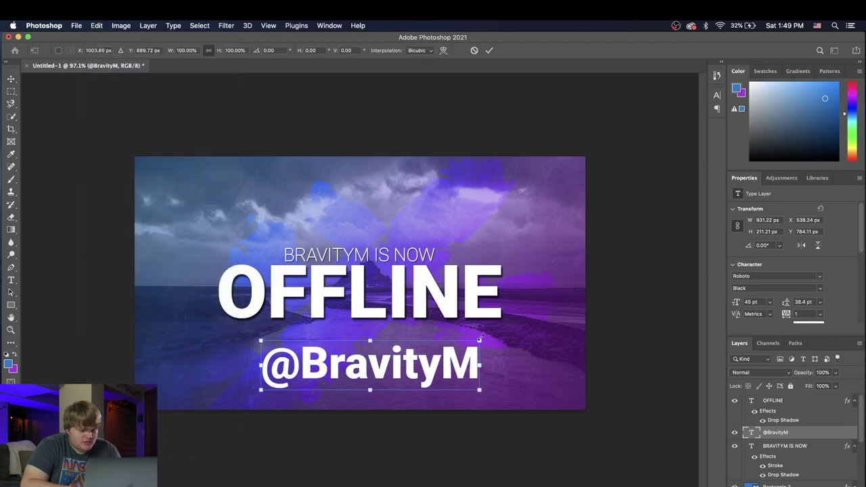
pyautogui.moveTo(475, 348); pyautogui.dragTo(367, 387)
pyautogui.click(10, 79)
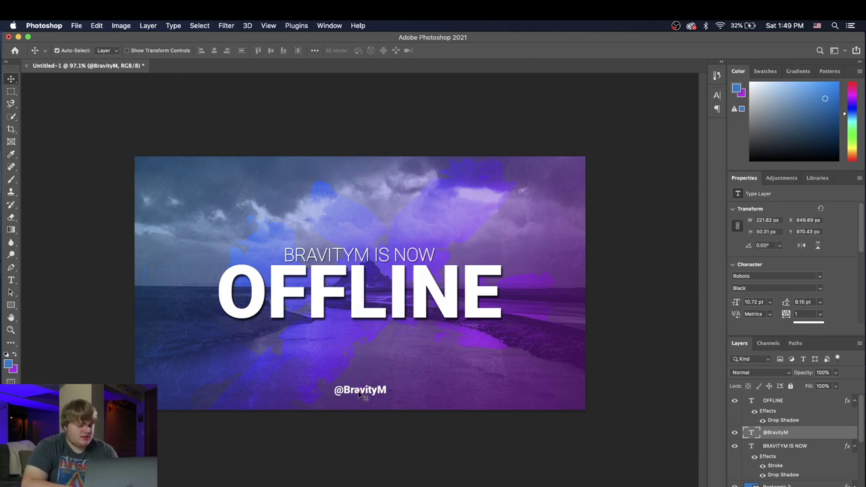
pyautogui.doubleClick(359, 392)
pyautogui.press('Escape')
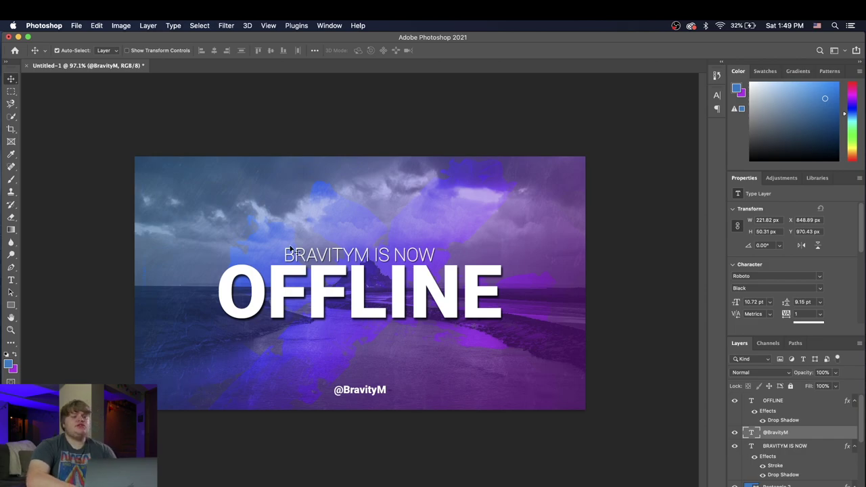
pyautogui.click(356, 402)
pyautogui.moveTo(357, 402); pyautogui.dragTo(357, 170)
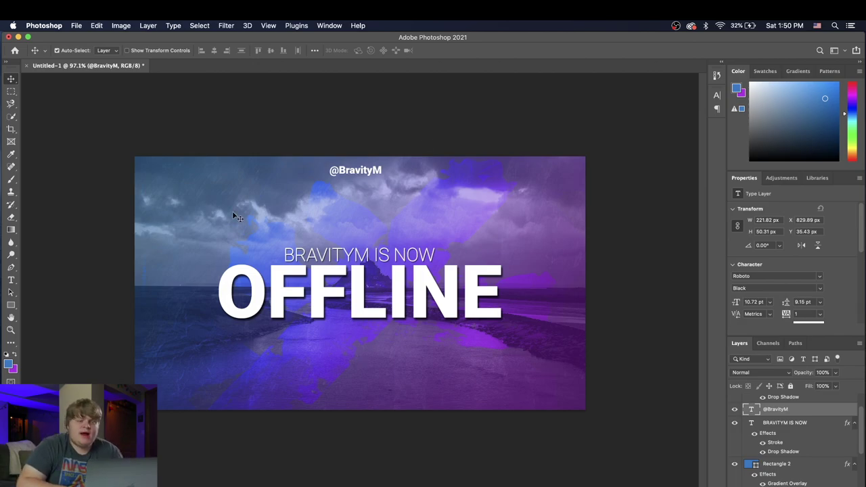
pyautogui.click(11, 281)
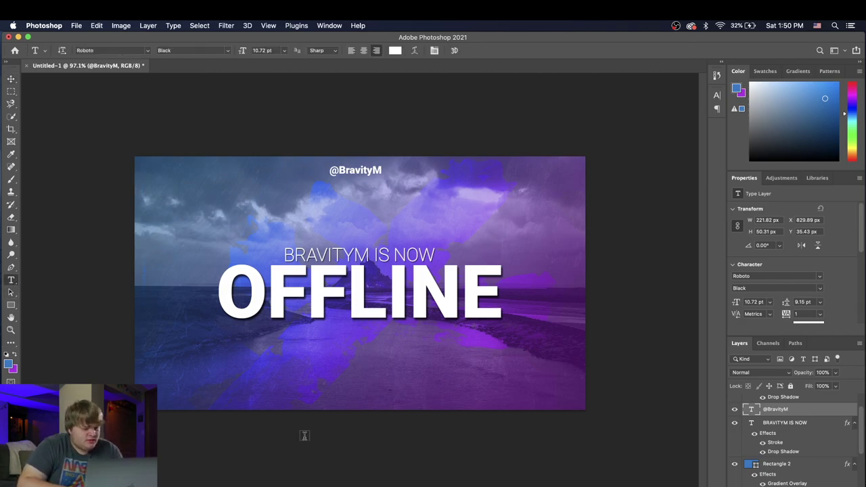
# Step: Type a Live label below OFFLINE, then erase it to redo it
pyautogui.click(294, 369)
pyautogui.write('Live')
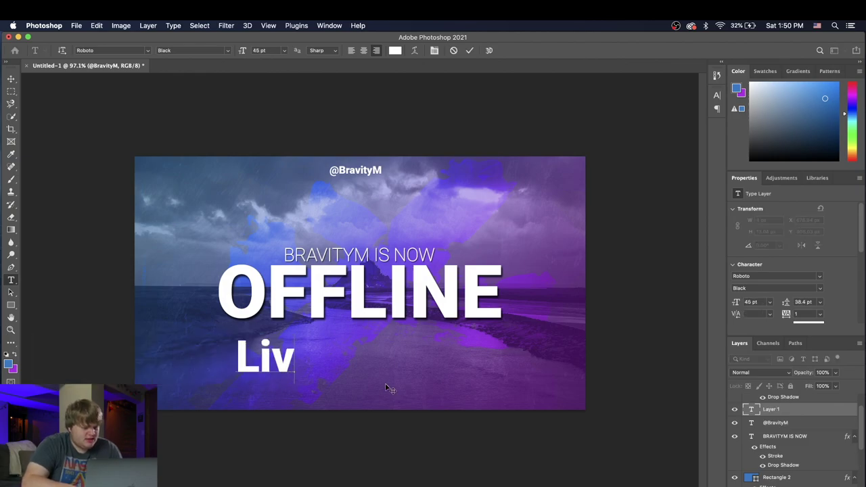
pyautogui.press('BackSpace')
pyautogui.press('BackSpace')
pyautogui.press('BackSpace')
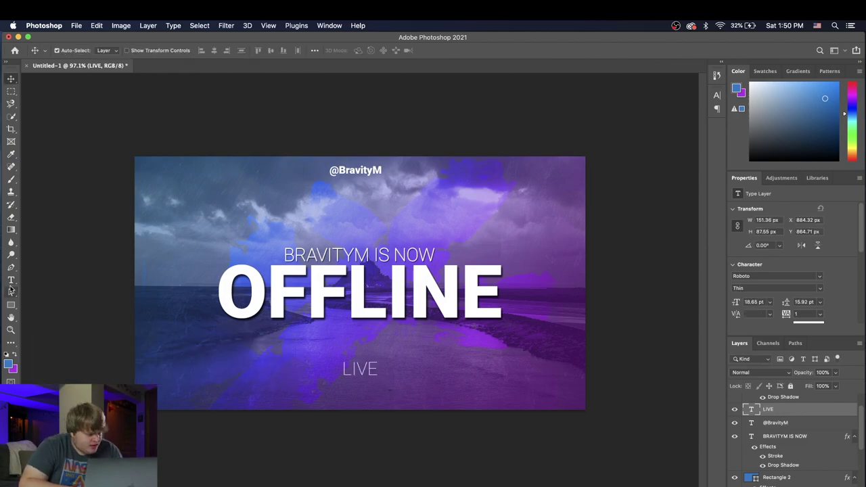
pyautogui.click(10, 280)
# Step: Add a bottom schedule line reading Mondays | Thursdays | Saturdays
pyautogui.click(178, 395)
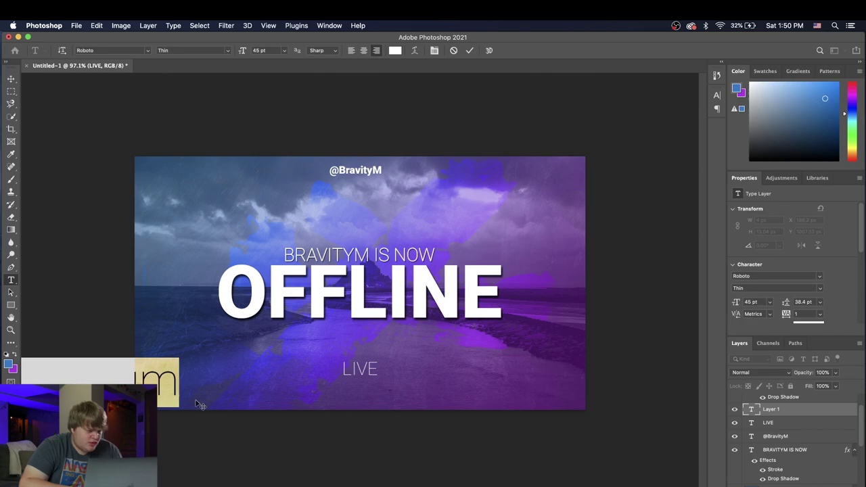
pyautogui.write('40')
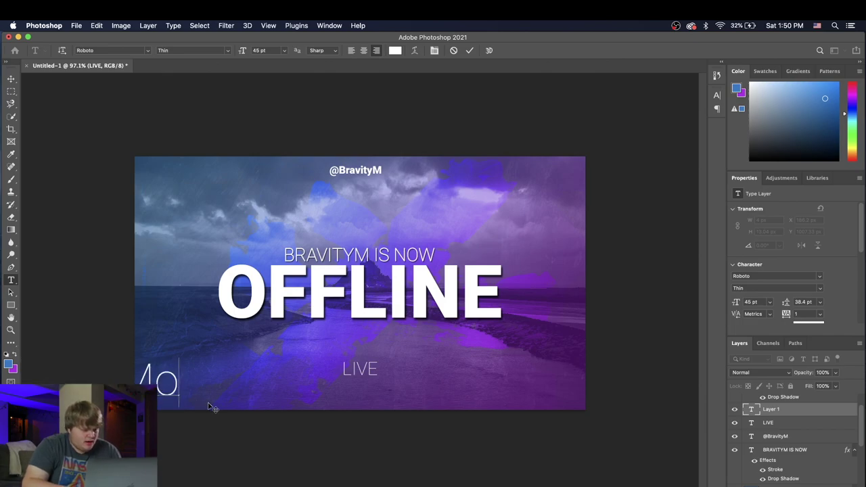
pyautogui.write('ndays')
pyautogui.hotkey('ctrl', 'Return')
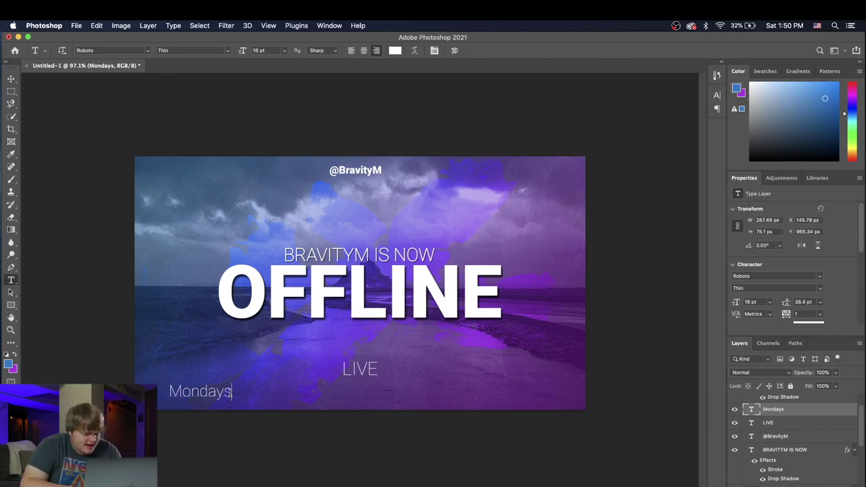
pyautogui.click(232, 392)
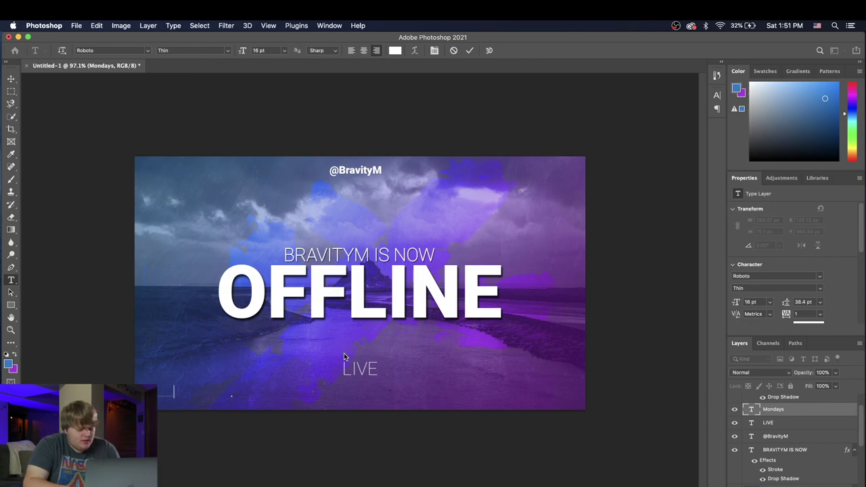
pyautogui.write('Thursdays                  ')
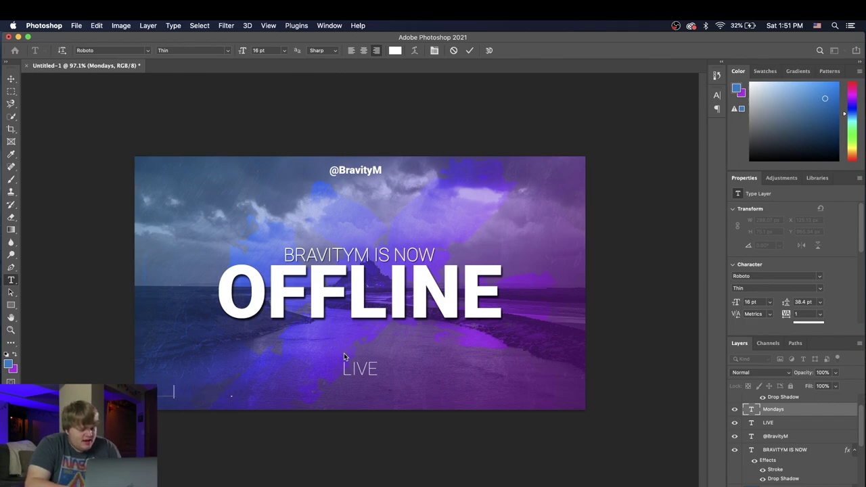
pyautogui.write('                Saturdays')
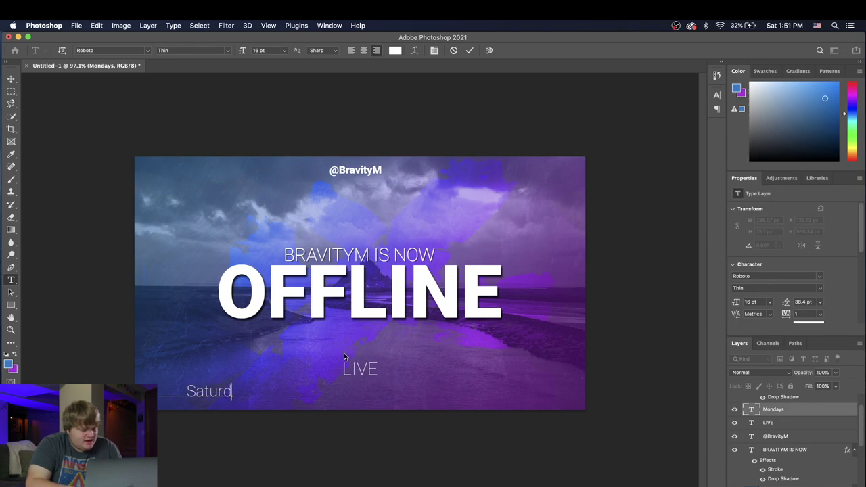
pyautogui.click(10, 79)
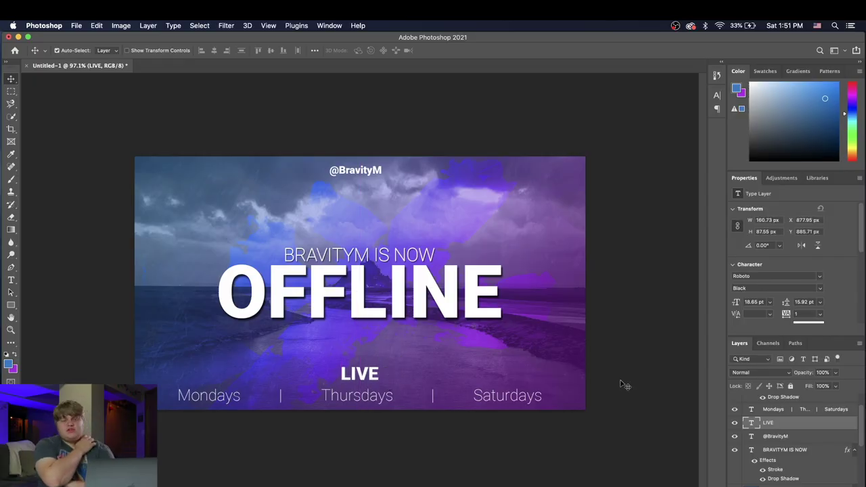
pyautogui.click(381, 371)
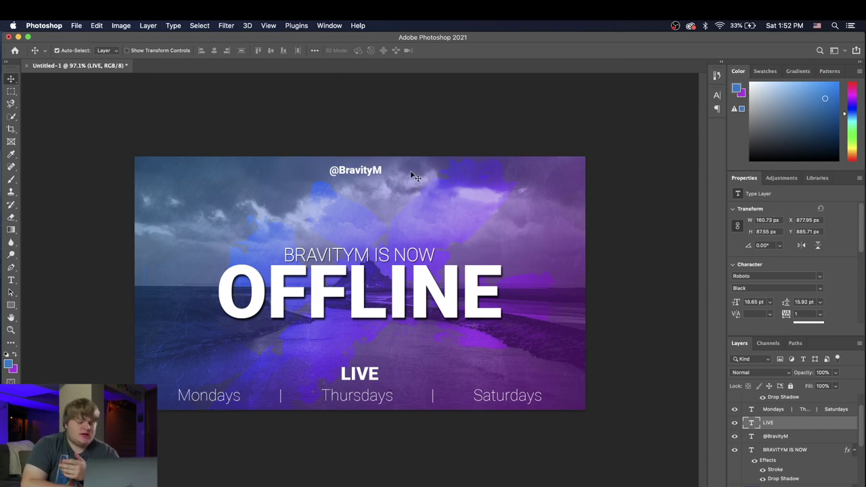
pyautogui.click(374, 171)
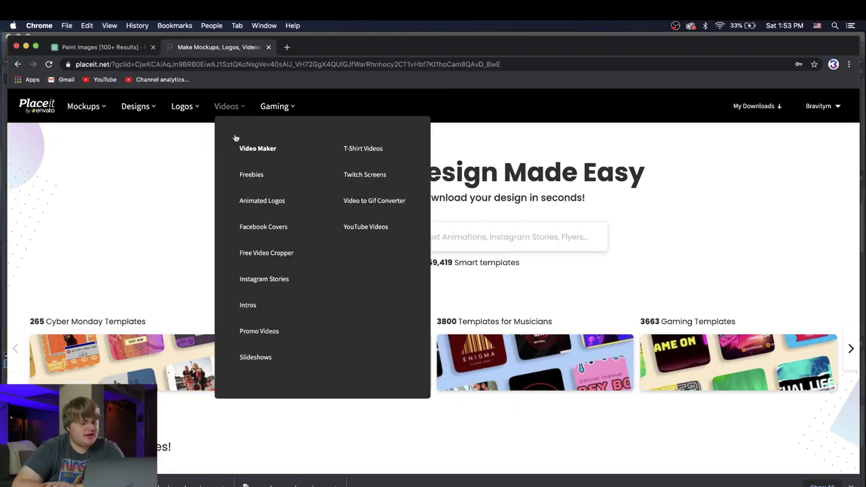
# Step: Go to Gaming > Twitch Offline Banners and open the BROKEN_FUTURE cyberpunk banner template
pyautogui.moveTo(271, 110)
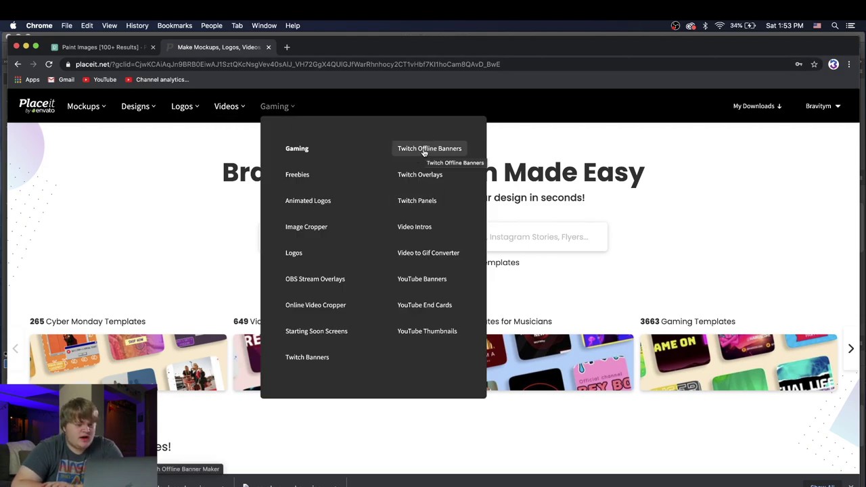
pyautogui.click(424, 150)
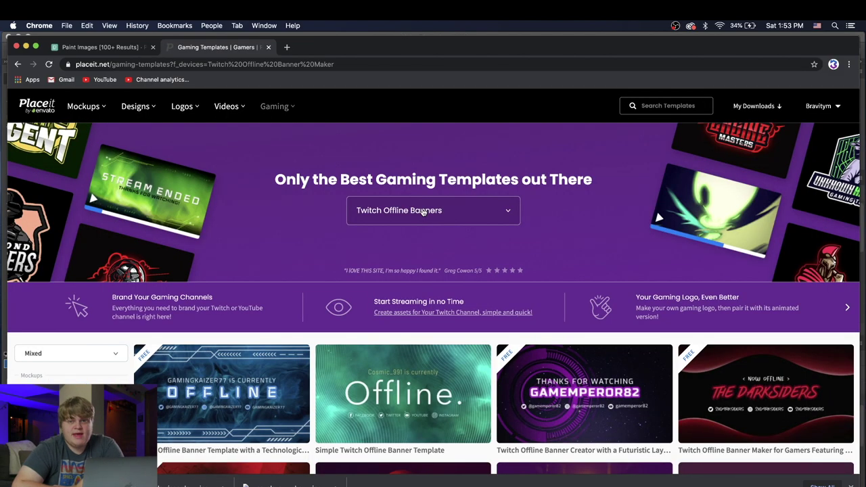
pyautogui.scroll(-2, 399, 396)
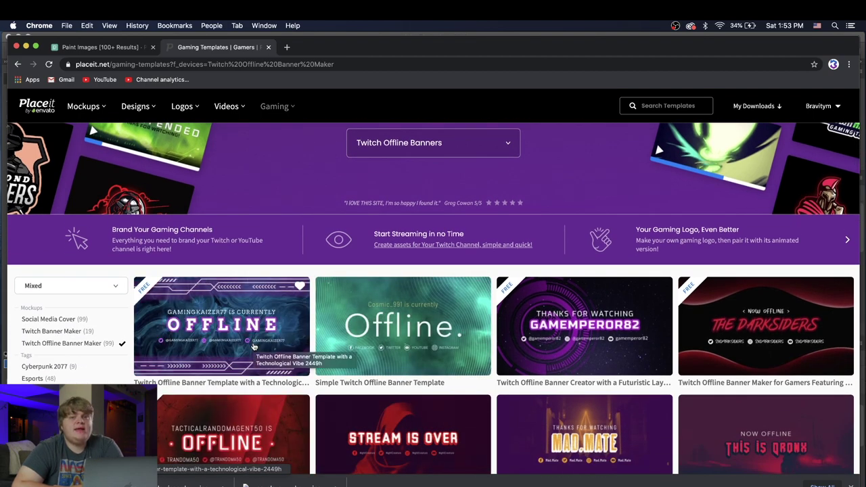
pyautogui.scroll(-2, 310, 331)
pyautogui.scroll(-2, 310, 332)
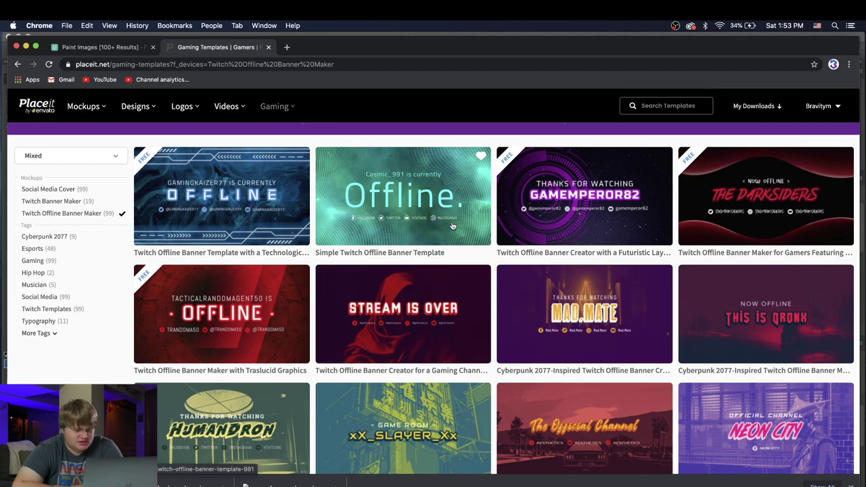
pyautogui.scroll(-5, 440, 298)
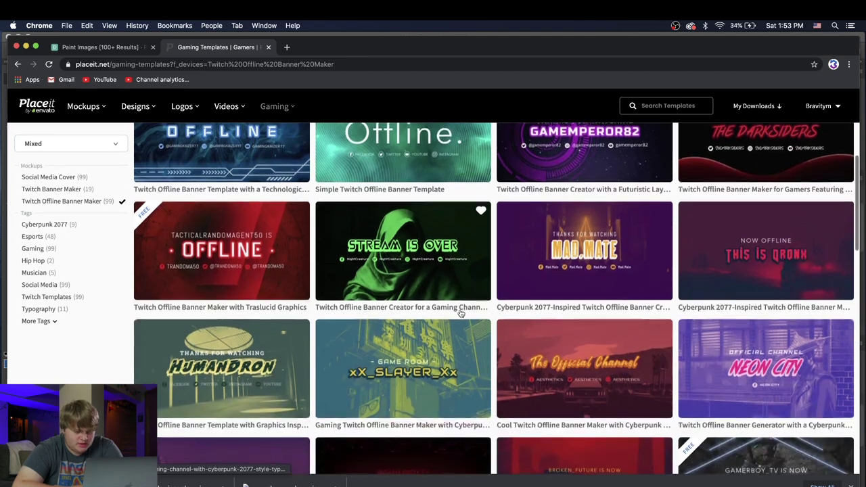
pyautogui.scroll(-2, 461, 314)
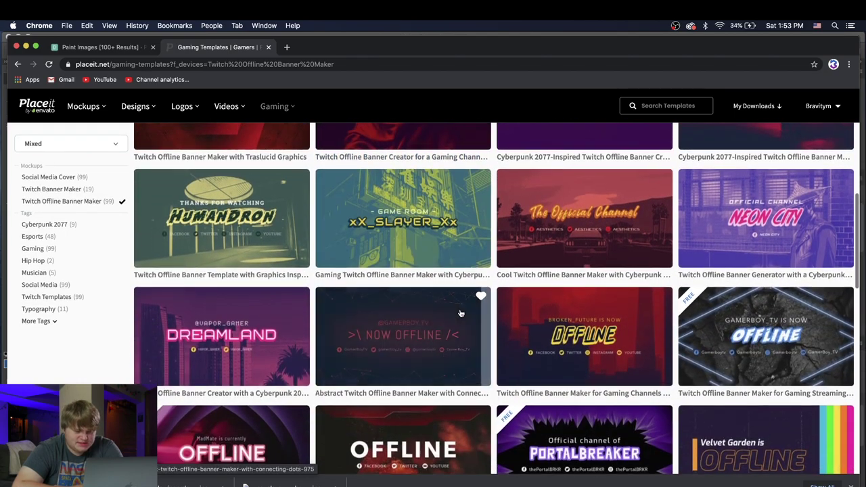
pyautogui.click(567, 359)
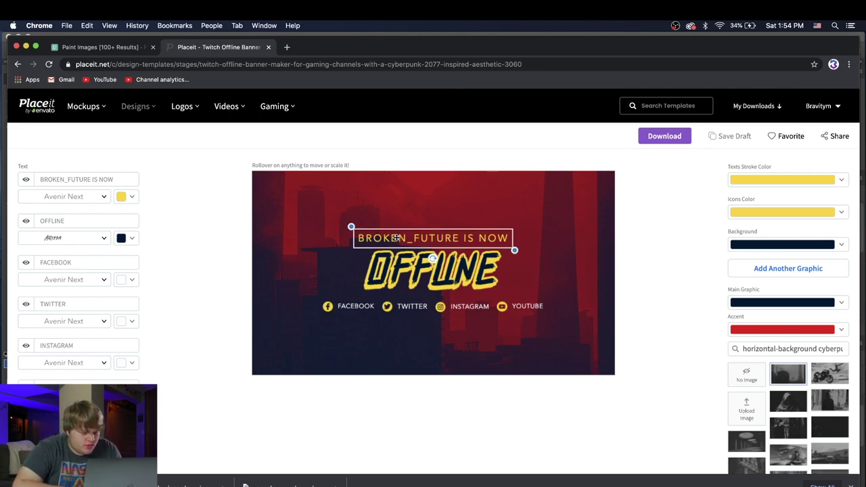
# Step: Replace BROKEN_FUTURE in the top headline with BRAVITYM, so it reads BRAVITYM IS NOW
pyautogui.click(433, 238)
pyautogui.click(73, 177)
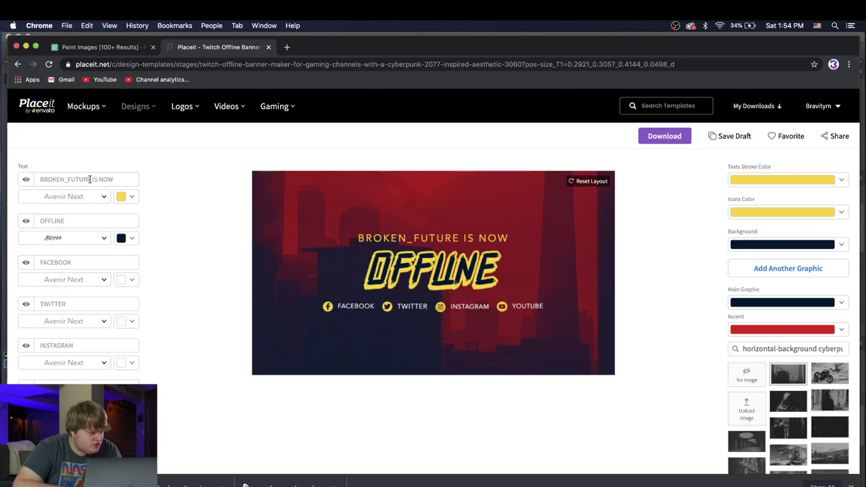
pyautogui.moveTo(91, 179); pyautogui.dragTo(34, 178)
pyautogui.write('Br')
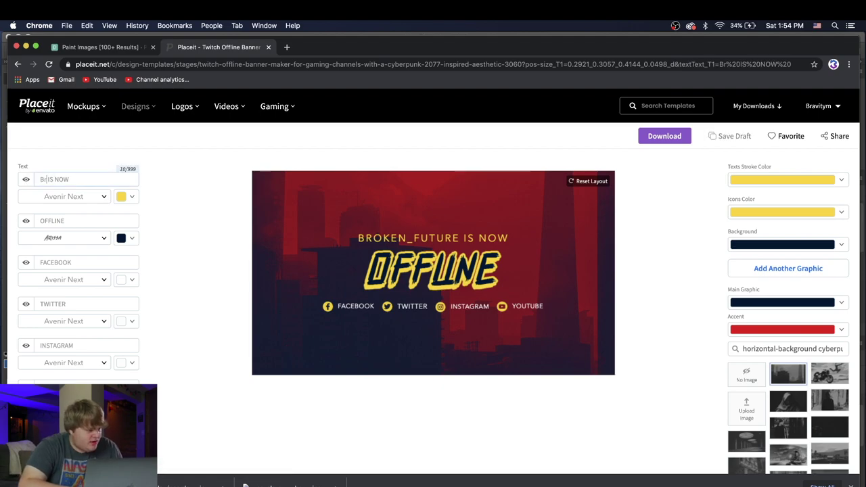
pyautogui.press('BackSpace')
pyautogui.press('BackSpace')
pyautogui.write('BRAVITYN')
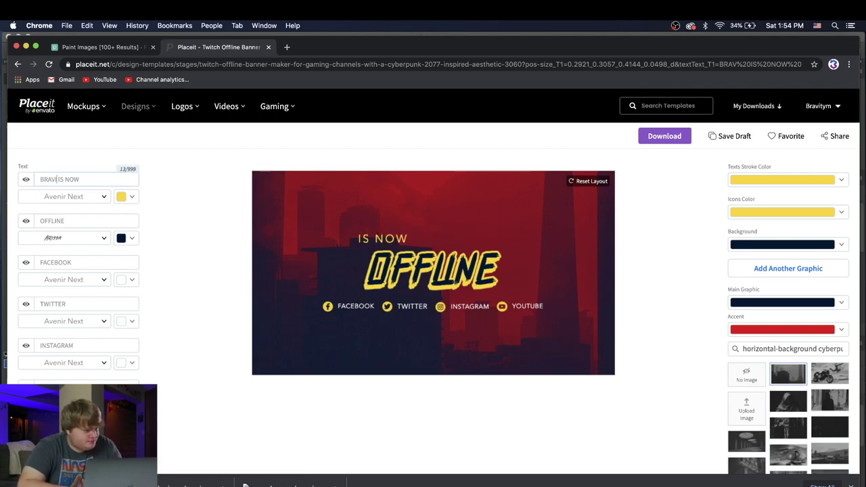
pyautogui.press('BackSpace')
pyautogui.write('M')
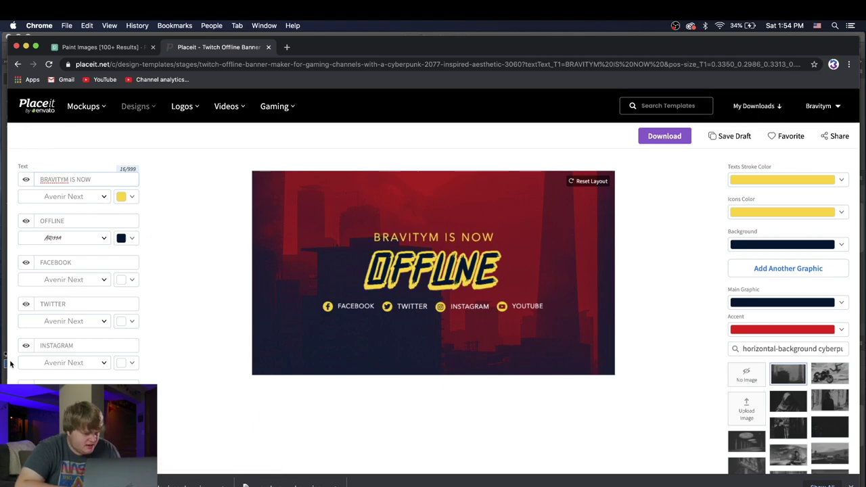
# Step: Make the headline blue, the OFFLINE outline magenta and the social icons blue
pyautogui.click(132, 198)
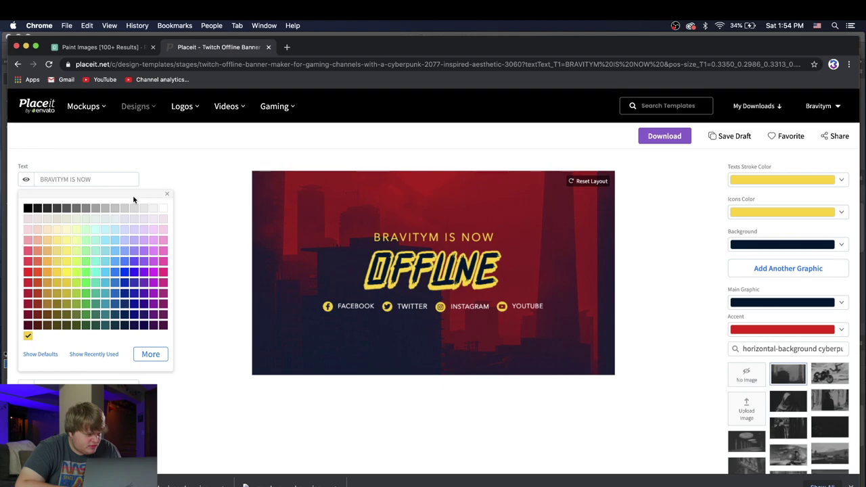
pyautogui.click(118, 273)
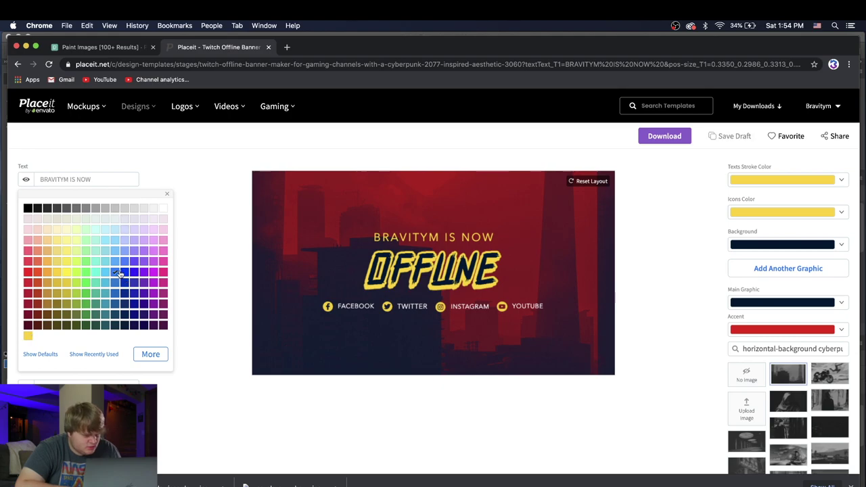
pyautogui.click(193, 342)
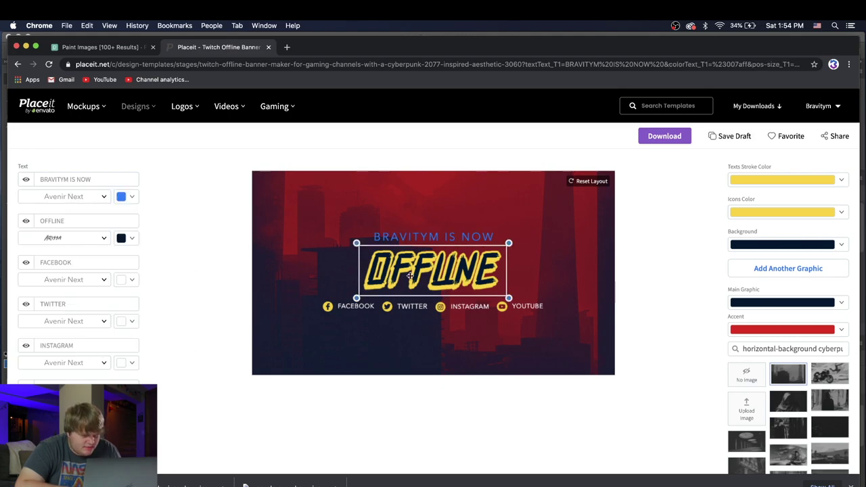
pyautogui.click(841, 180)
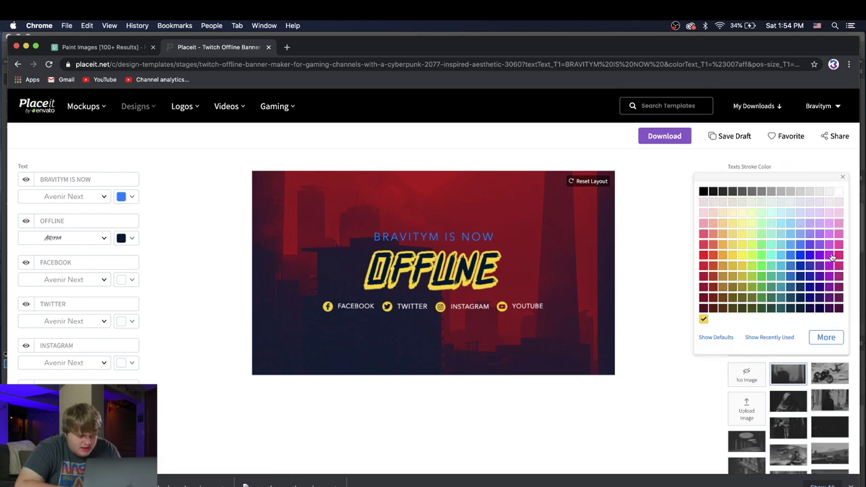
pyautogui.click(830, 255)
pyautogui.click(667, 273)
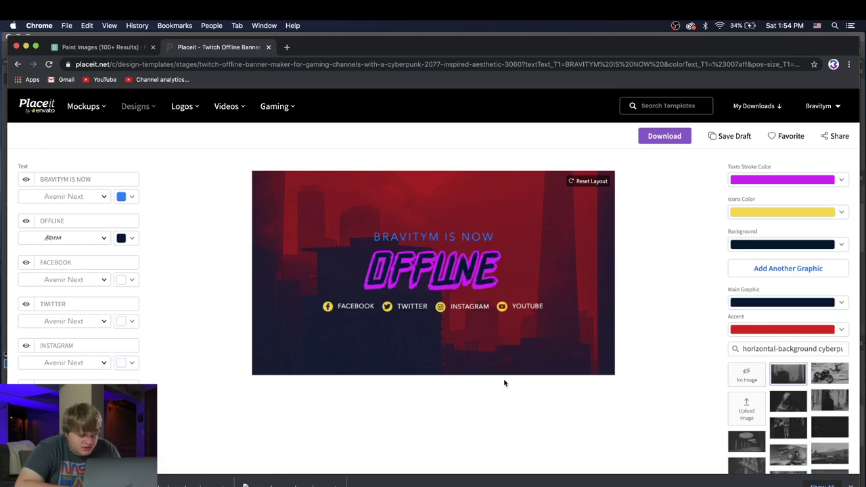
pyautogui.click(838, 214)
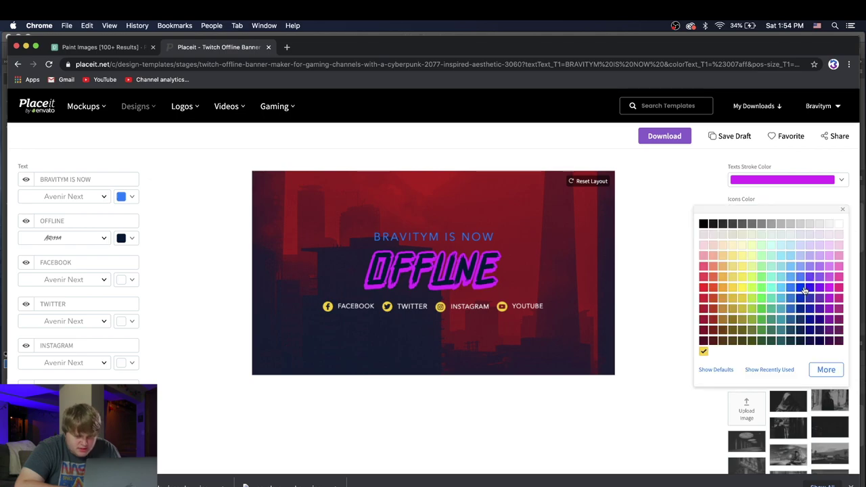
pyautogui.click(801, 279)
pyautogui.click(690, 314)
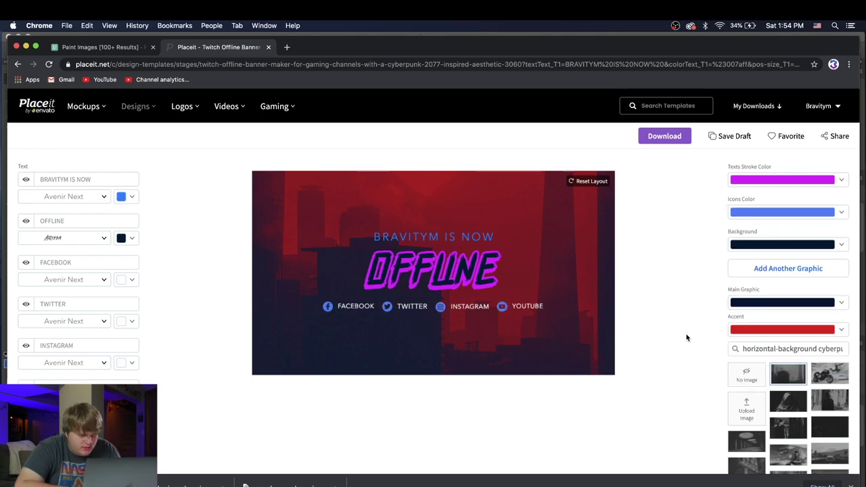
# Step: Set the banner's accent colour to light teal
pyautogui.scroll(-1, 686, 337)
pyautogui.click(779, 310)
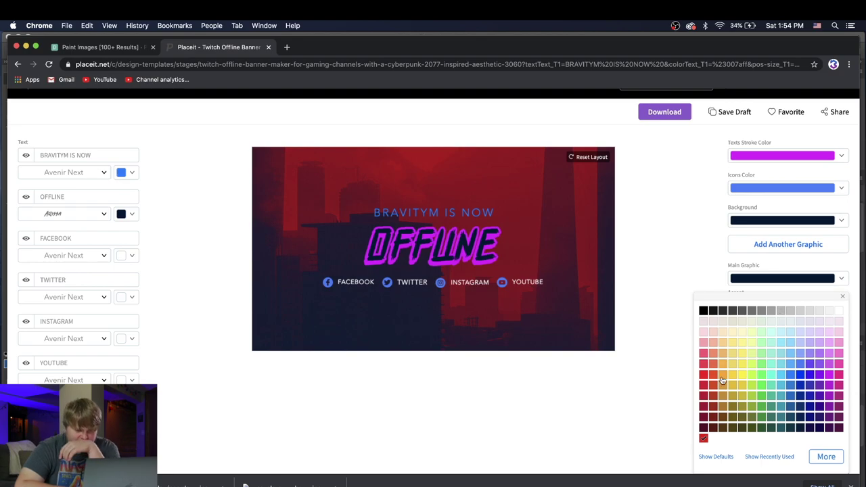
pyautogui.click(782, 364)
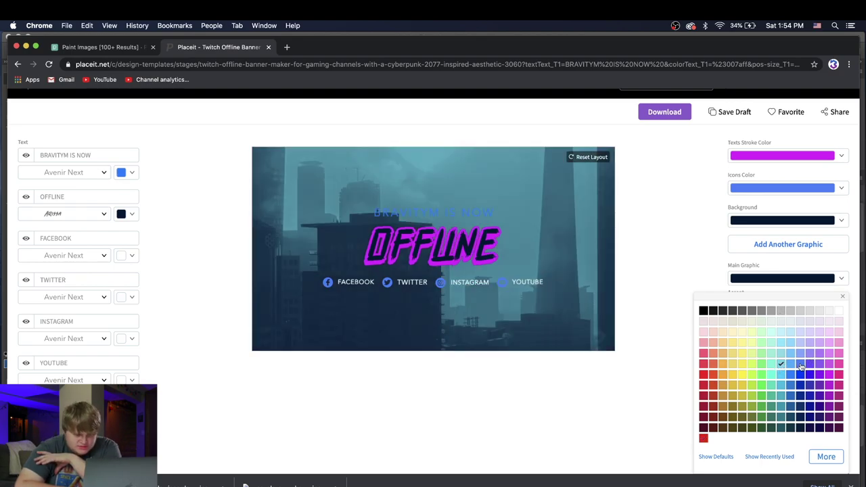
pyautogui.click(679, 199)
pyautogui.scroll(1, 680, 198)
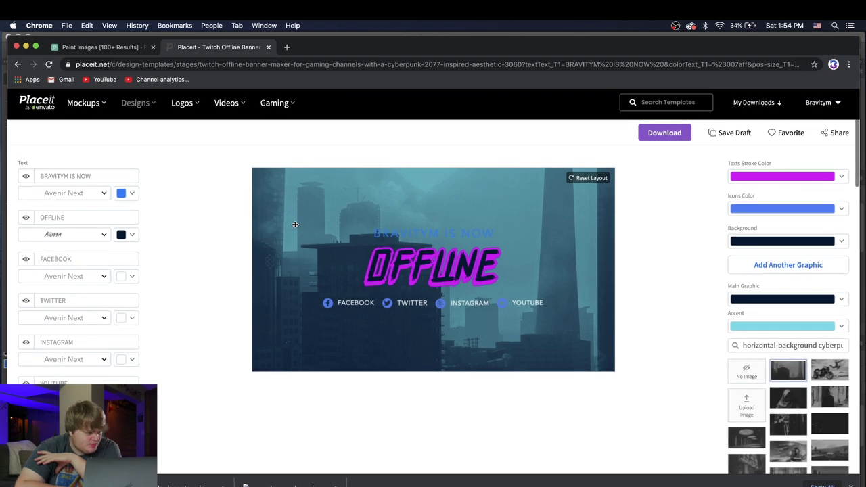
# Step: Change the BRAVITYM IS NOW text and the social icons to white
pyautogui.click(131, 196)
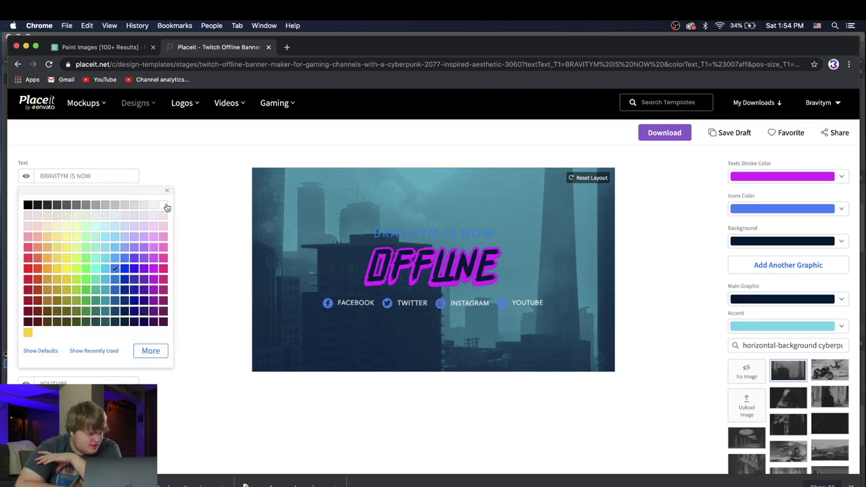
pyautogui.click(163, 205)
pyautogui.click(203, 215)
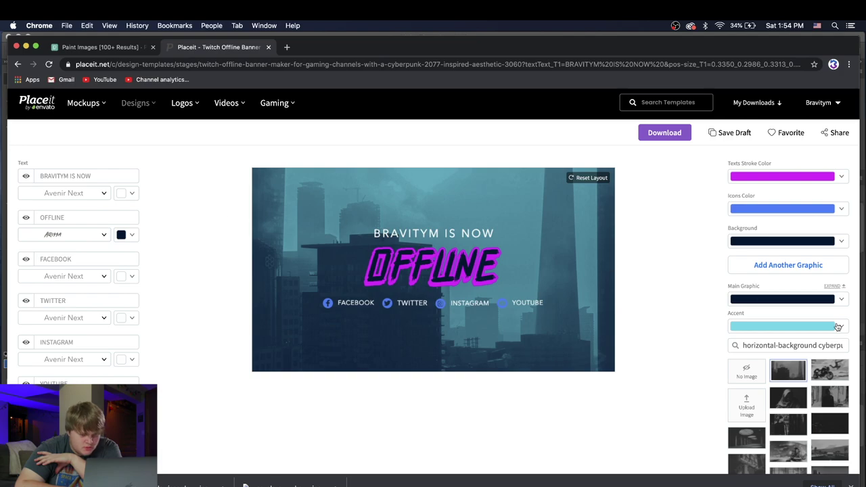
pyautogui.click(785, 210)
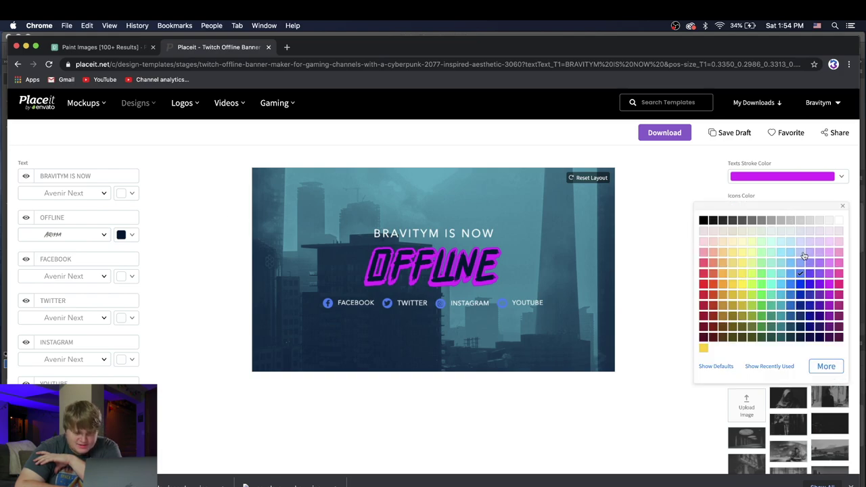
pyautogui.click(843, 223)
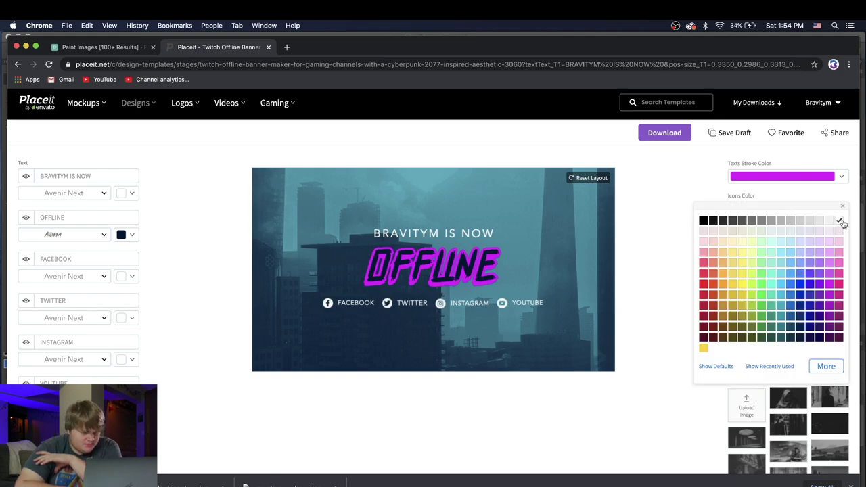
pyautogui.click(663, 168)
pyautogui.scroll(-1, 690, 273)
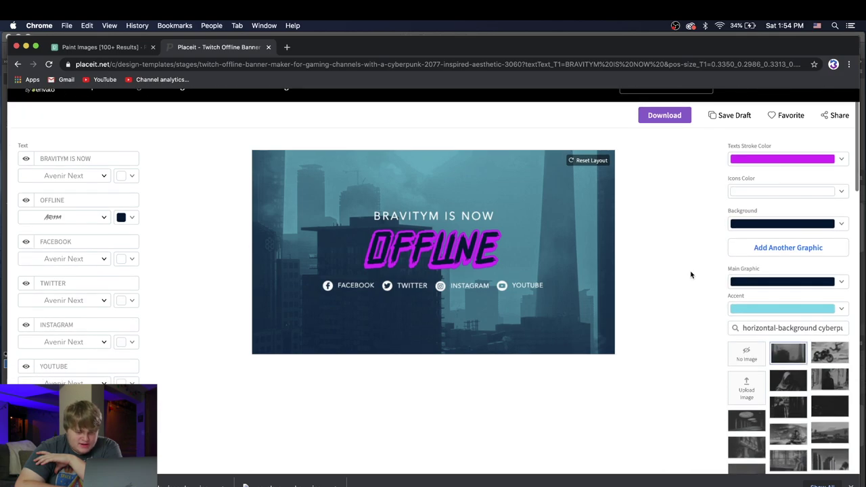
# Step: Try motorcycle, neon street and car-on-road background photos, then return to the city skyline
pyautogui.click(838, 360)
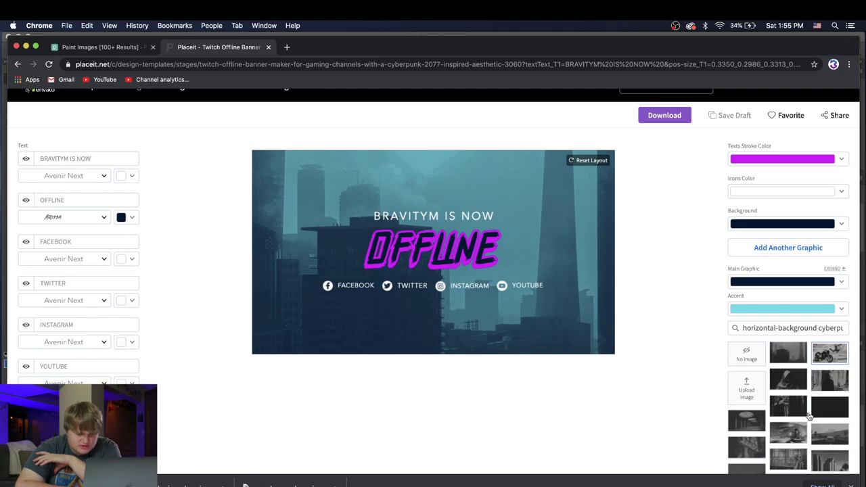
pyautogui.click(799, 438)
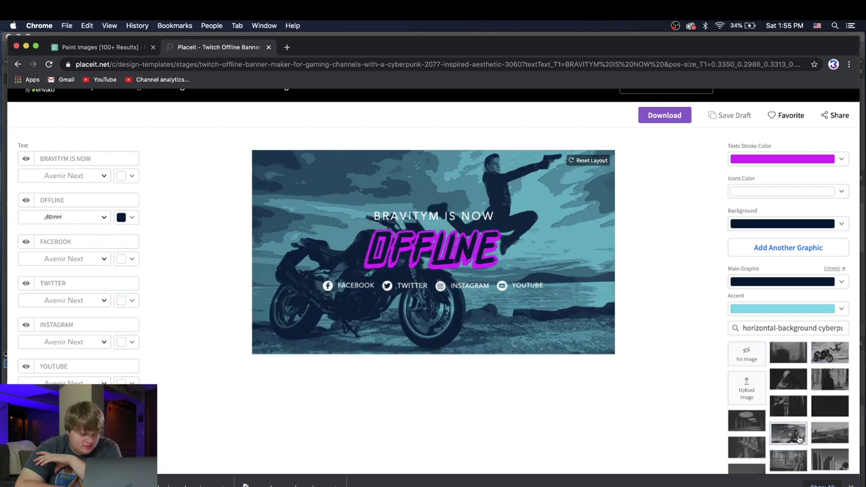
pyautogui.scroll(-1, 796, 433)
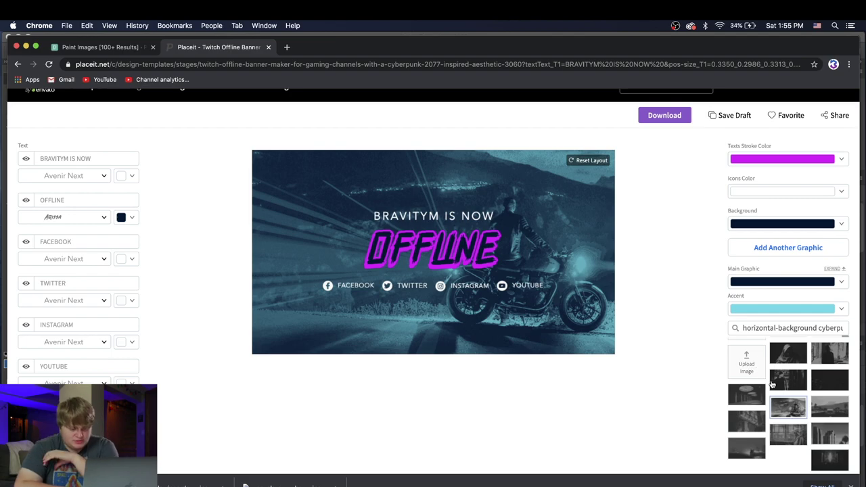
pyautogui.click(791, 439)
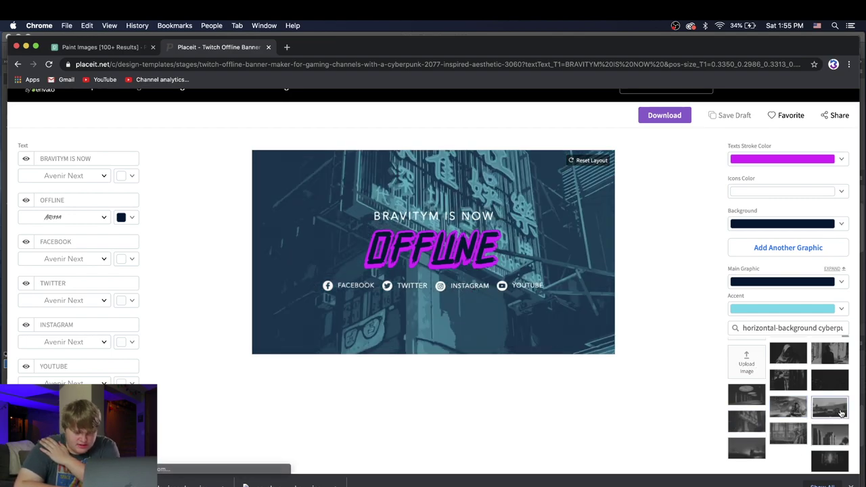
pyautogui.click(841, 413)
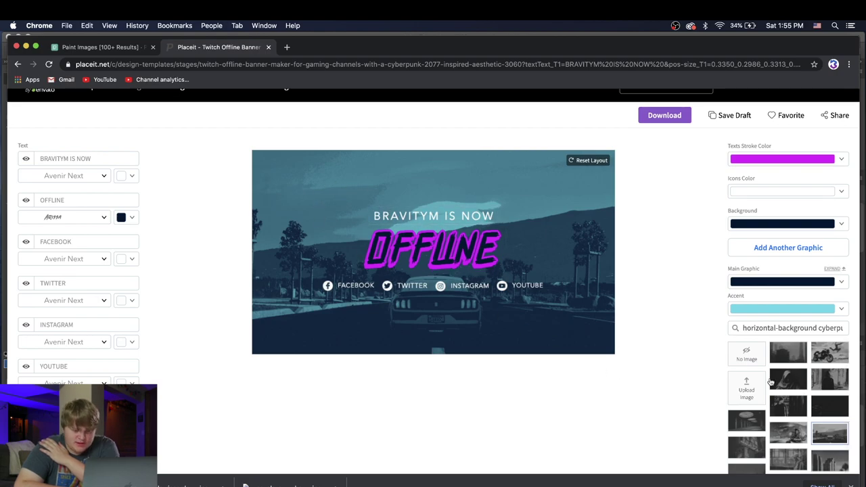
pyautogui.scroll(1, 779, 365)
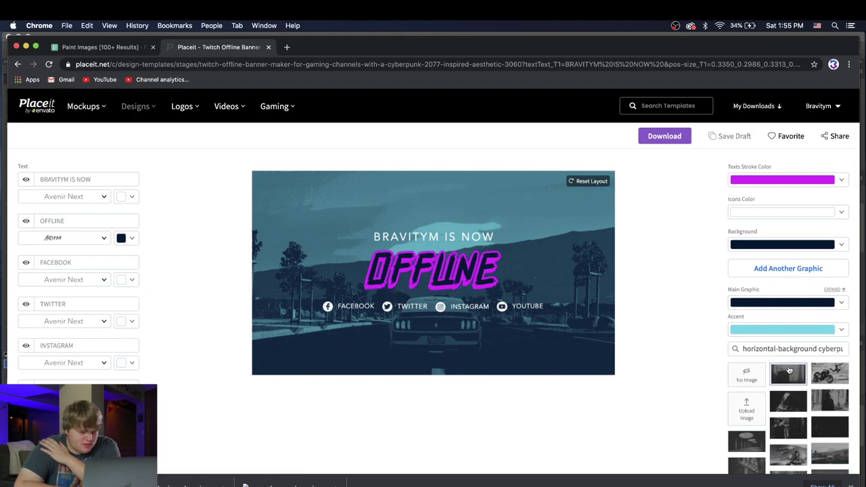
pyautogui.click(789, 371)
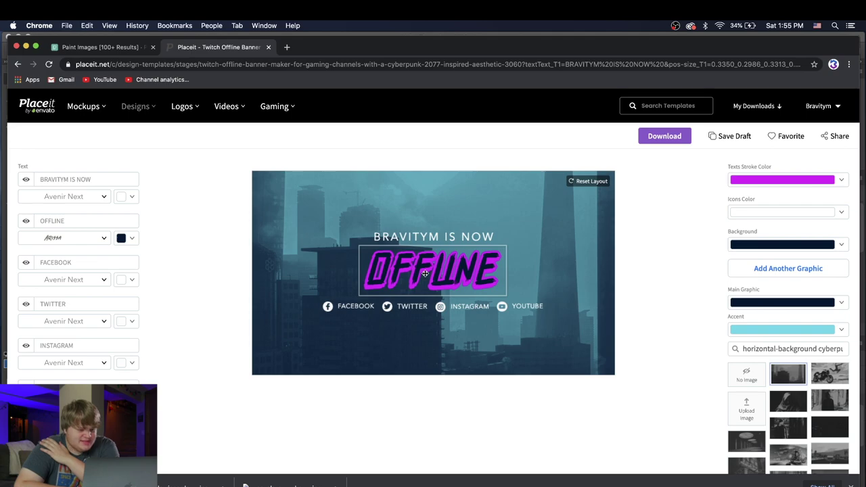
pyautogui.moveTo(97, 341); pyautogui.dragTo(13, 345)
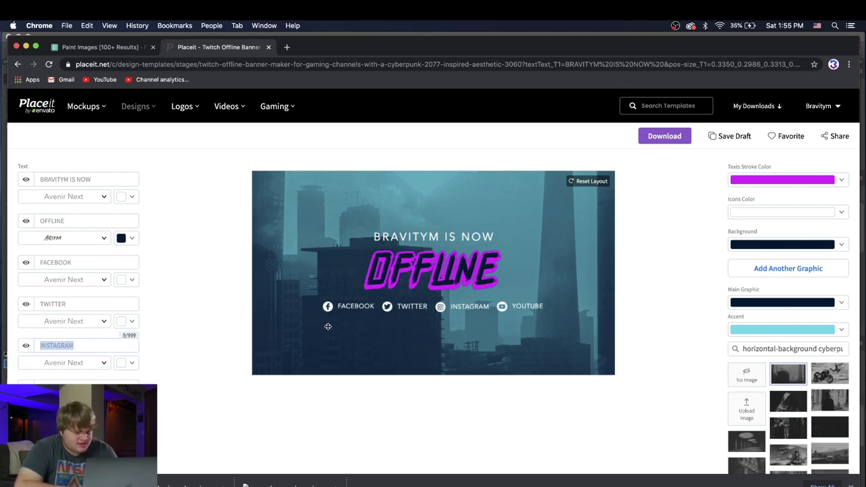
pyautogui.moveTo(85, 303); pyautogui.dragTo(10, 299)
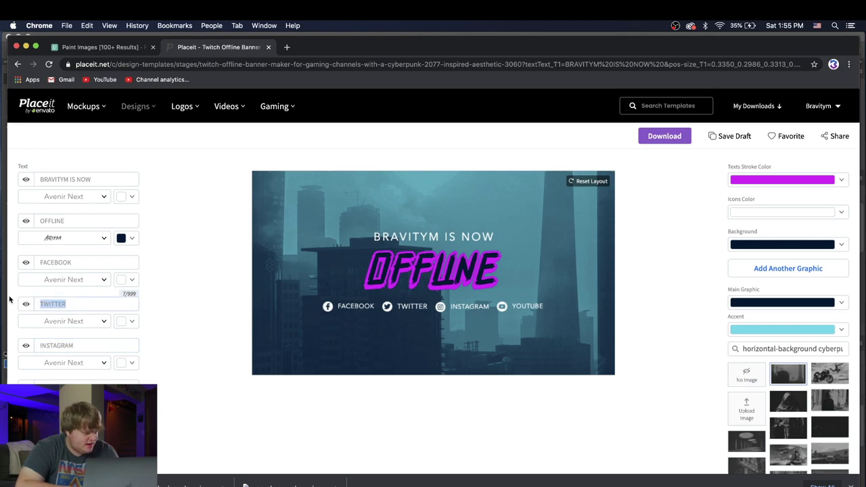
pyautogui.write('@Bravi')
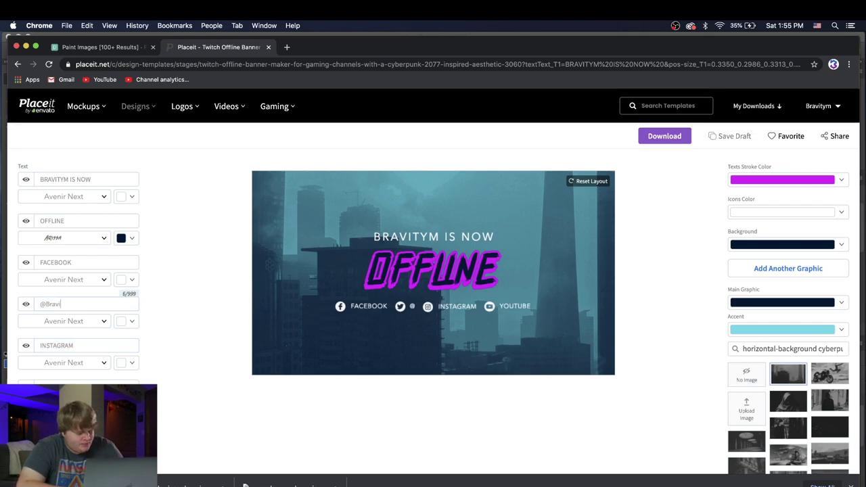
pyautogui.write('tym')
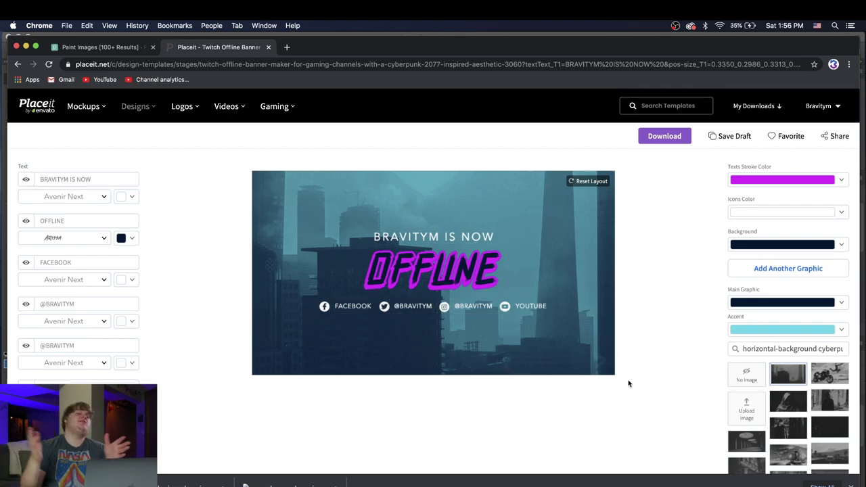
# Step: Nudge the OFFLINE title back to the centre of the banner
pyautogui.click(433, 263)
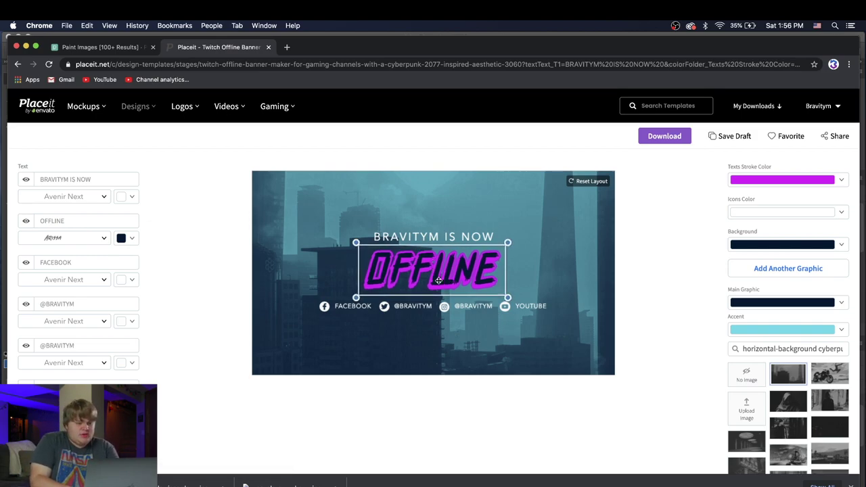
pyautogui.moveTo(433, 277); pyautogui.dragTo(441, 280)
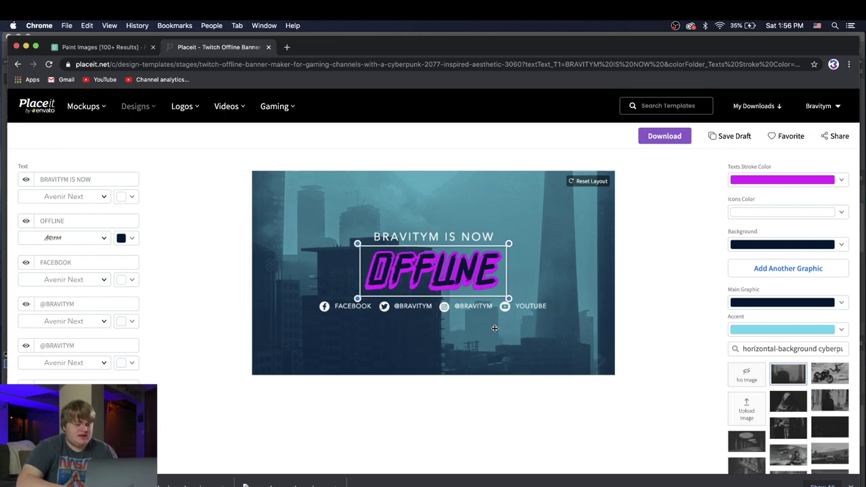
pyautogui.click(495, 328)
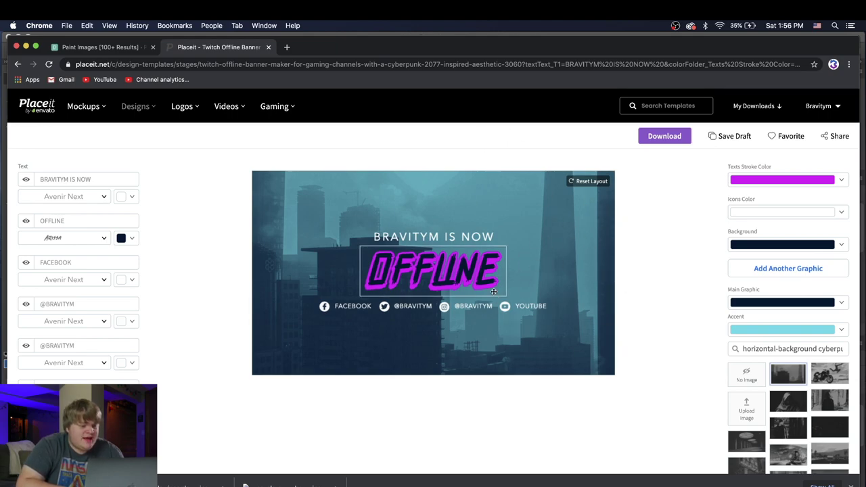
# Step: Download the BRAVITYM IS NOW OFFLINE banner from Placeit and dismiss the downloads list
pyautogui.click(665, 136)
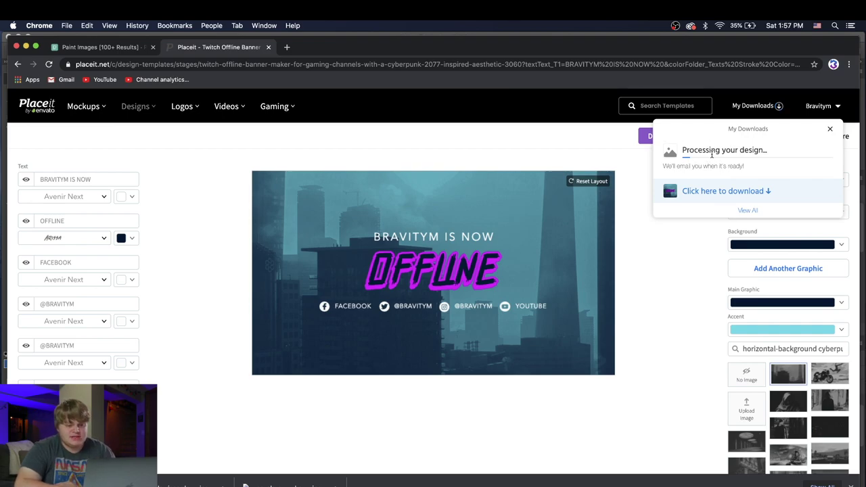
pyautogui.click(682, 257)
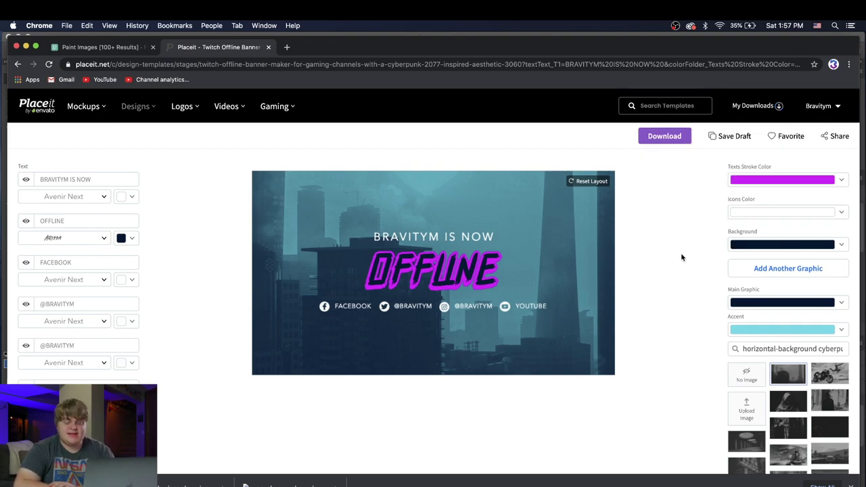